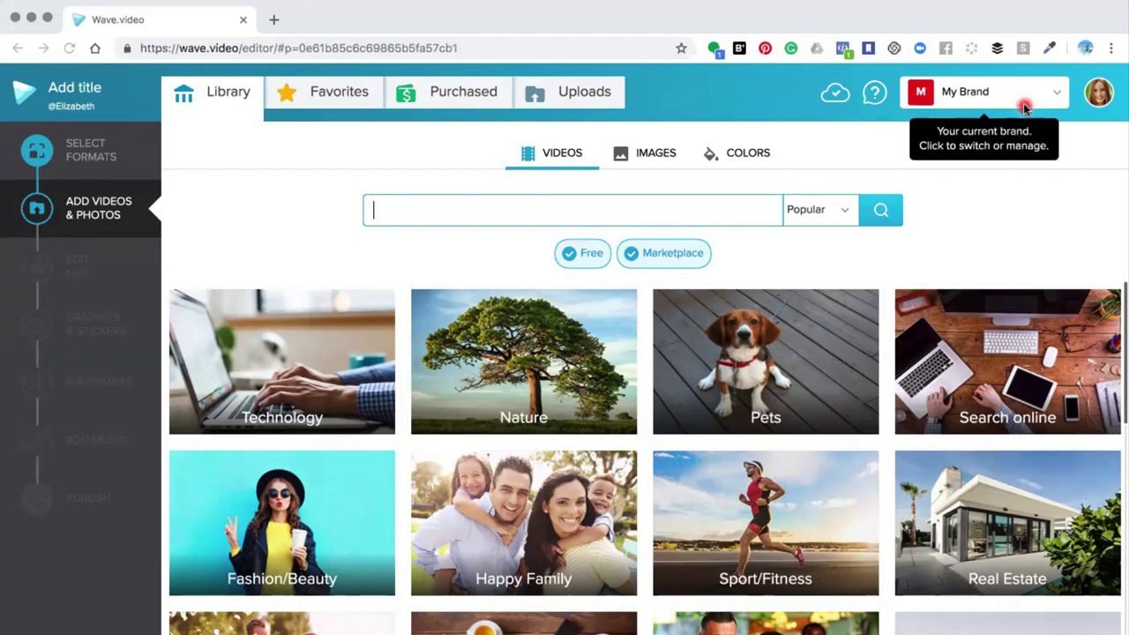
Go to the Add Videos & Photos step to show the stock video Library.
left_click(81, 152)
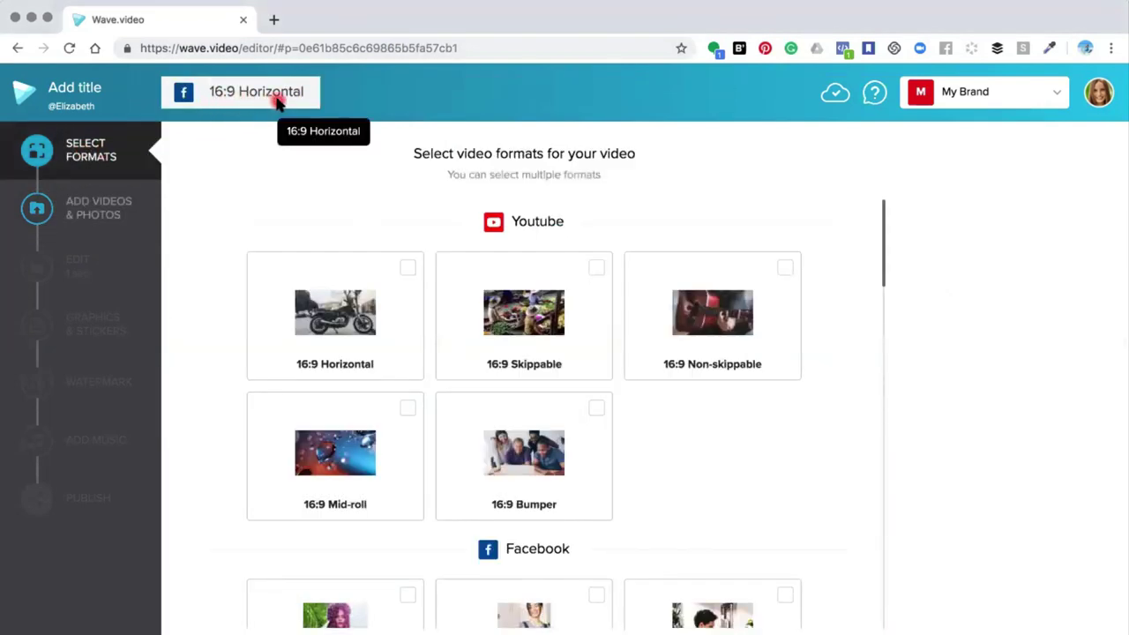
Confirm the 16:9 Horizontal format and show the project's own uploaded media.
left_click(85, 220)
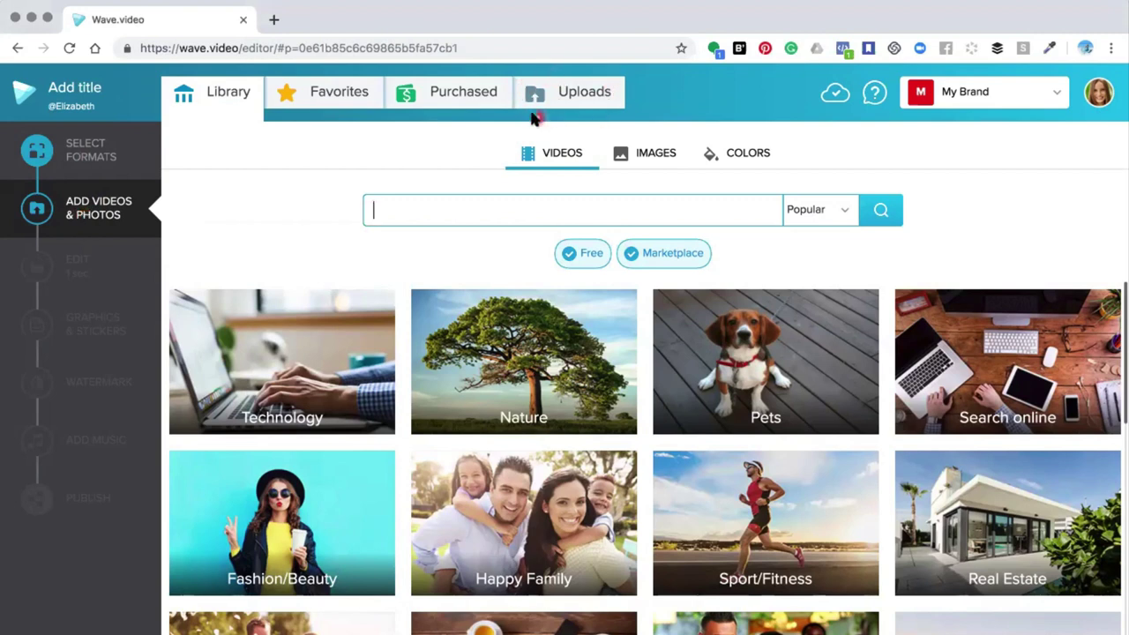
left_click(569, 94)
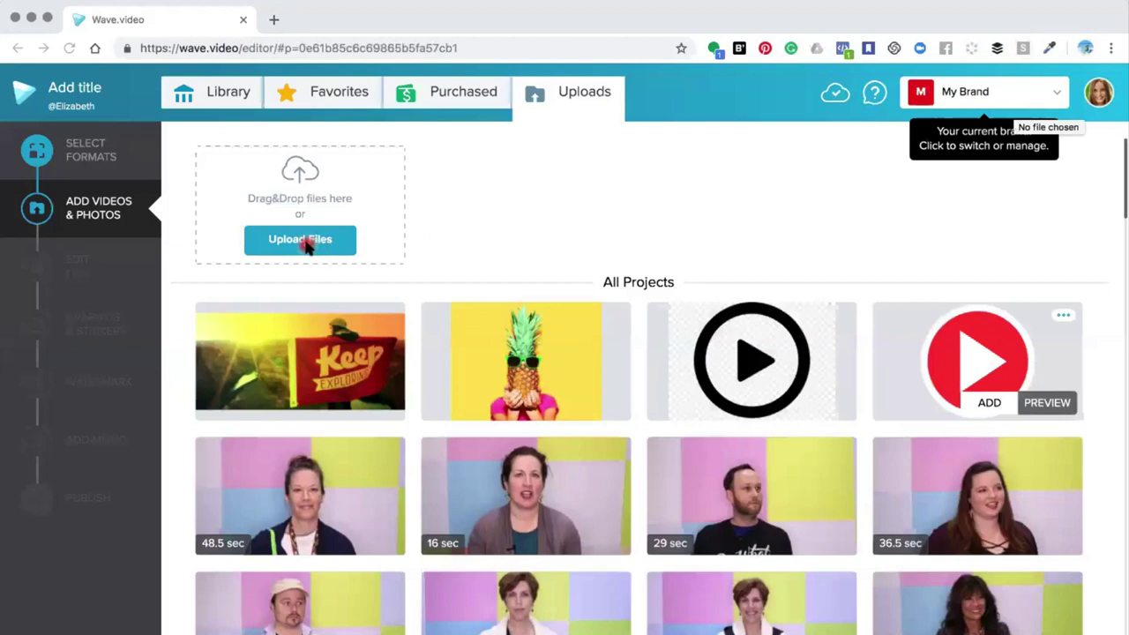
Upload three video files from the Wave Assets folder.
left_click(300, 249)
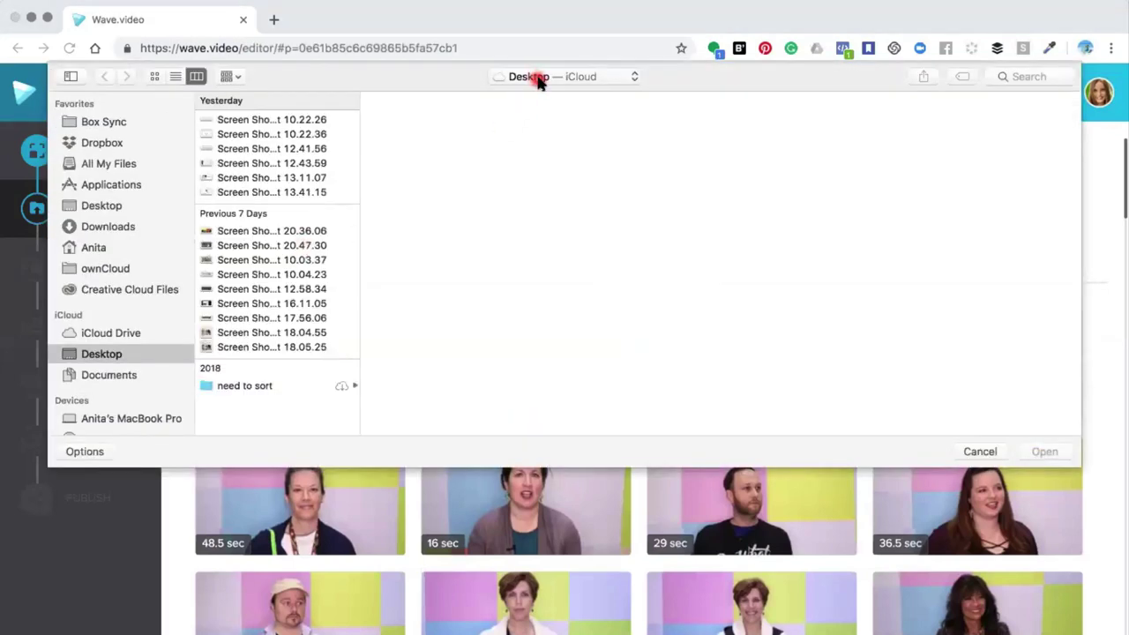
left_click(531, 77)
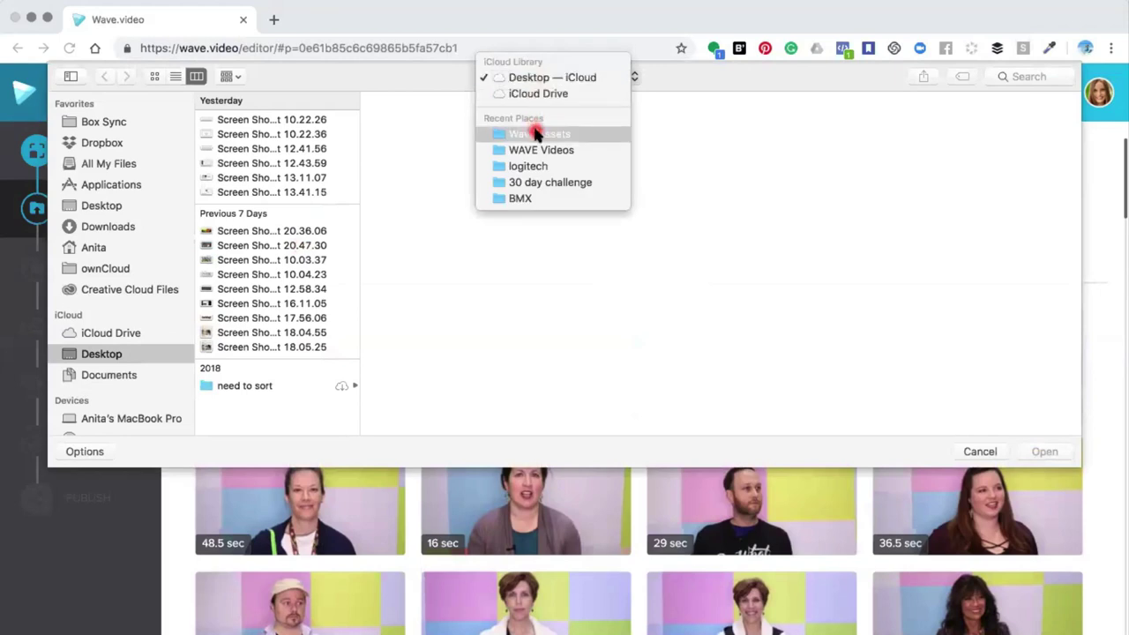
left_click(536, 134)
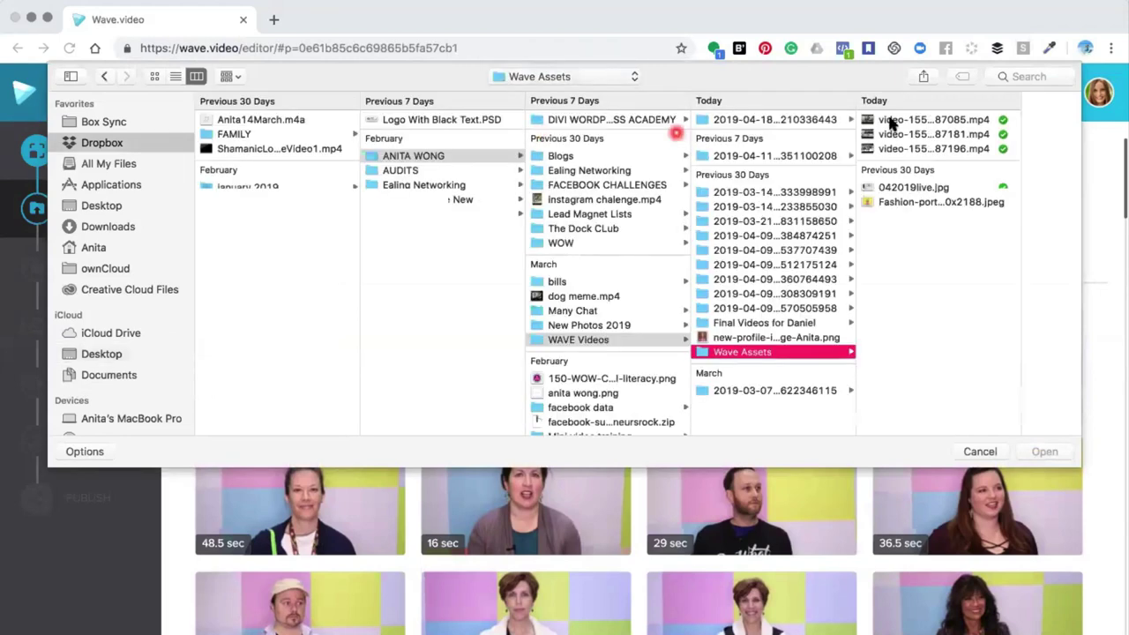
left_click(915, 122)
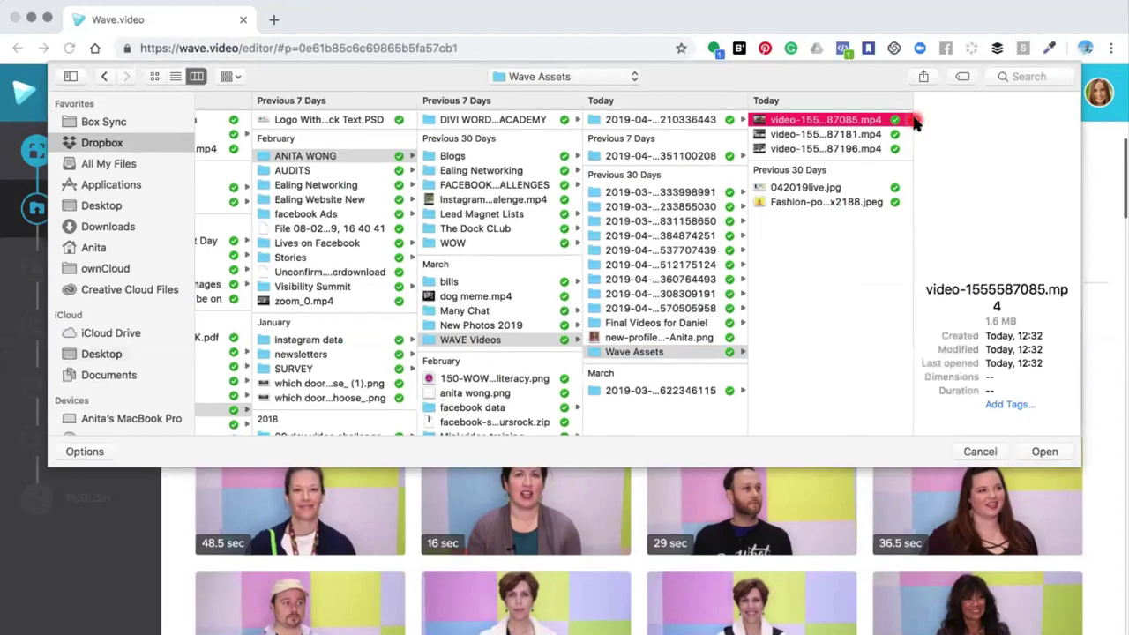
left_click(1037, 453)
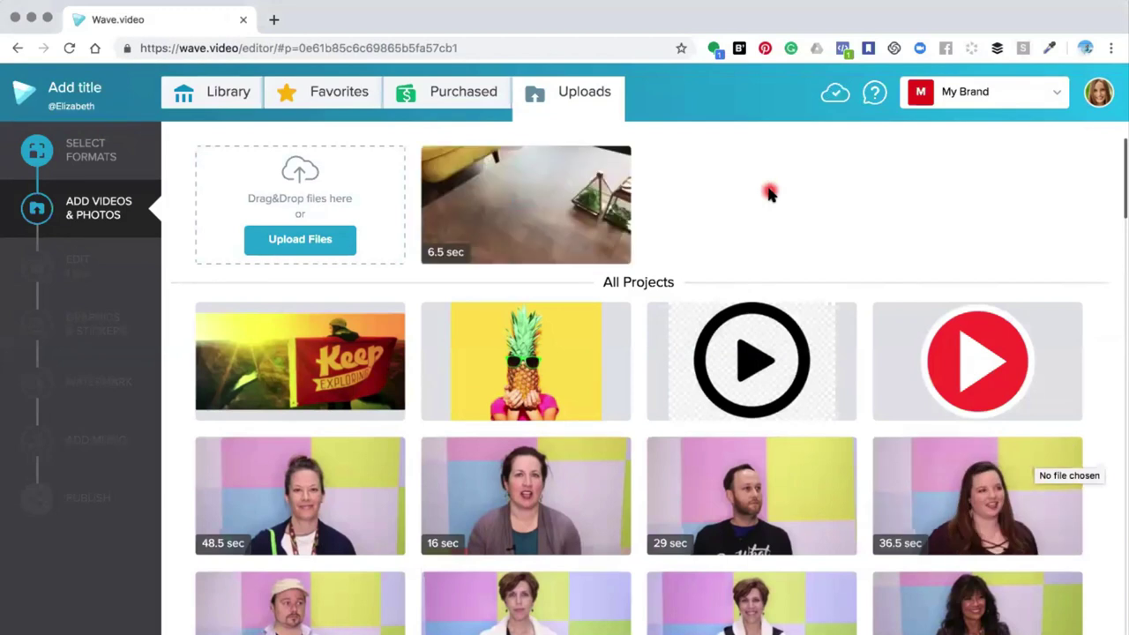
left_click(297, 247)
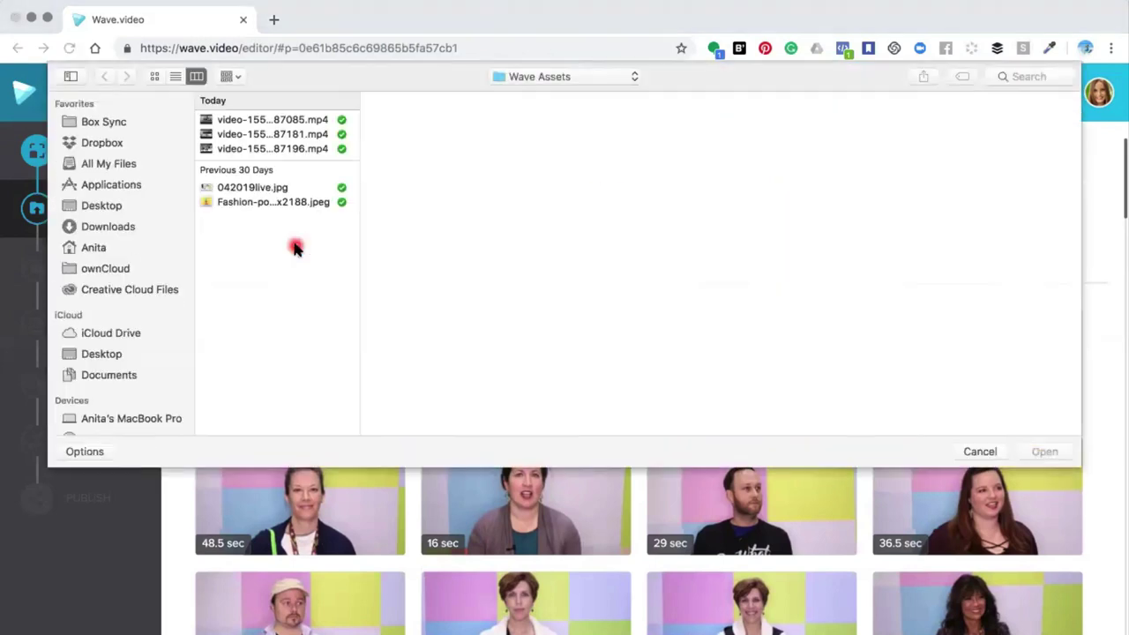
left_click(262, 134)
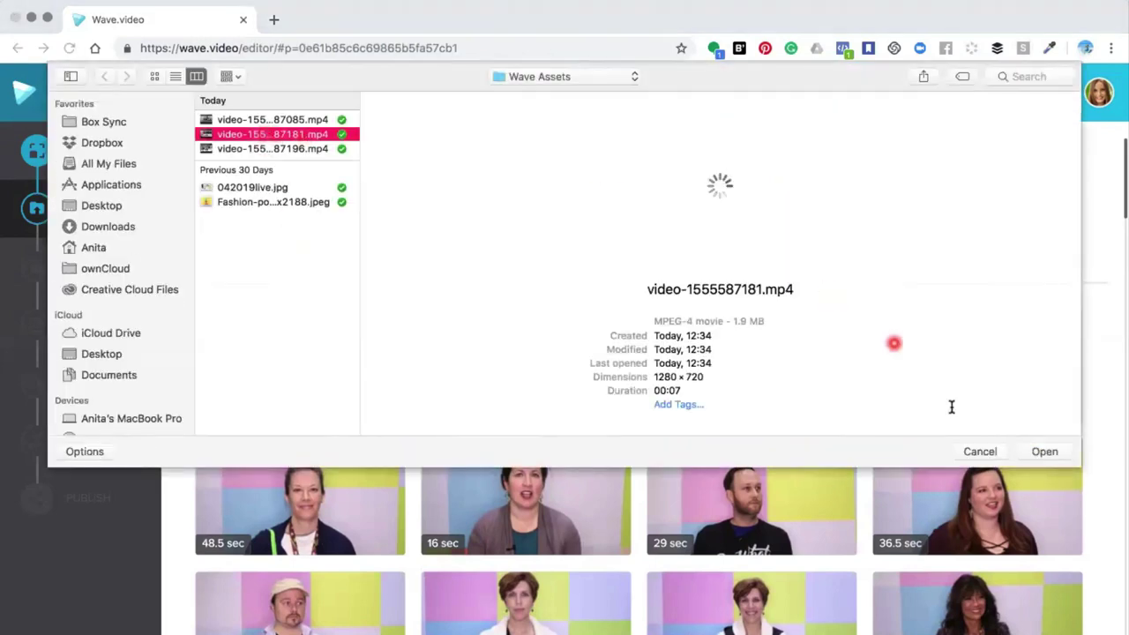
left_click(1041, 452)
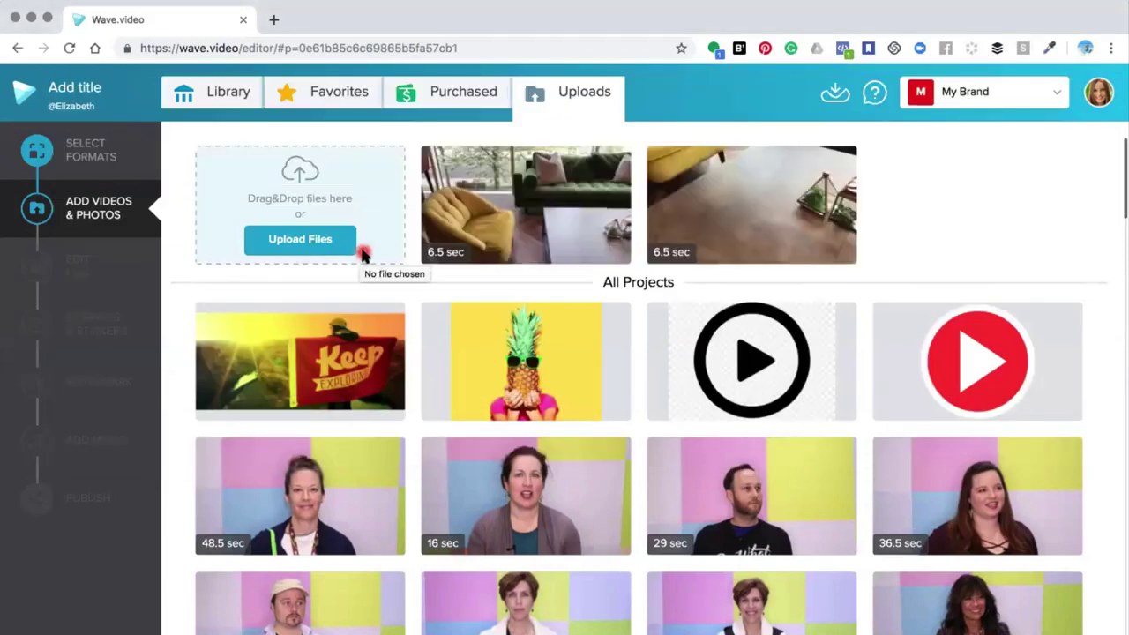
left_click(291, 249)
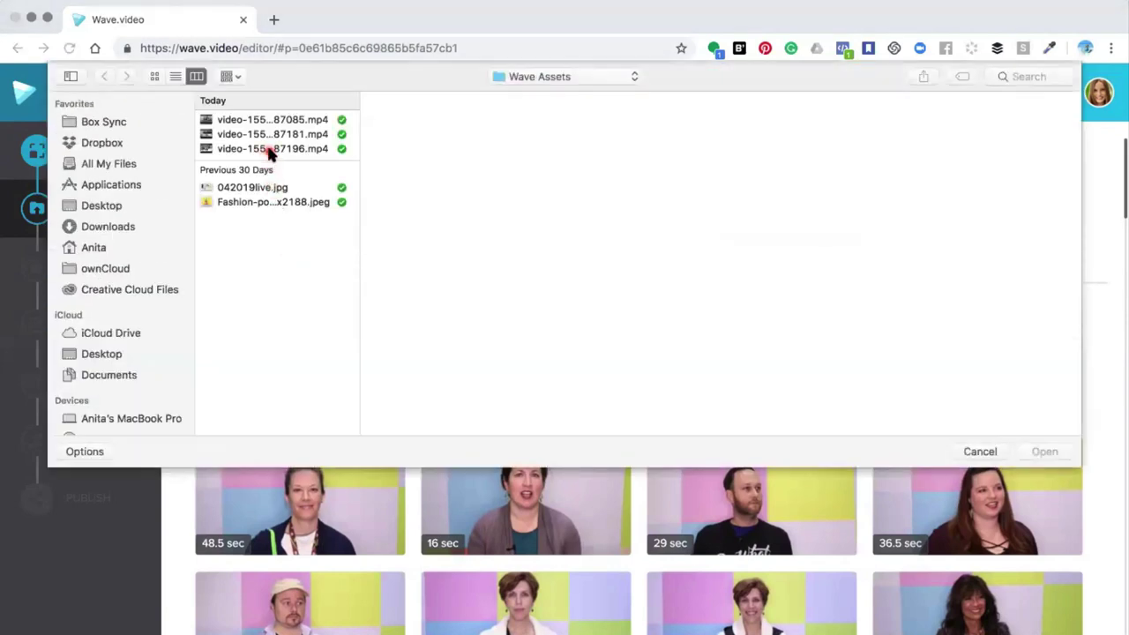
left_click(267, 149)
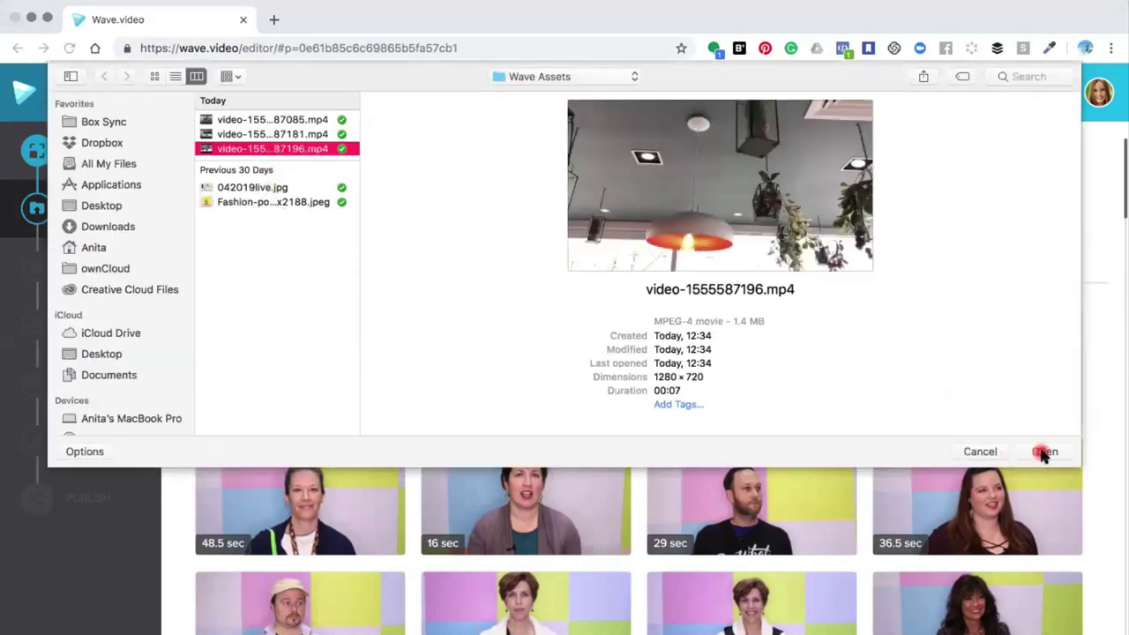
left_click(1041, 451)
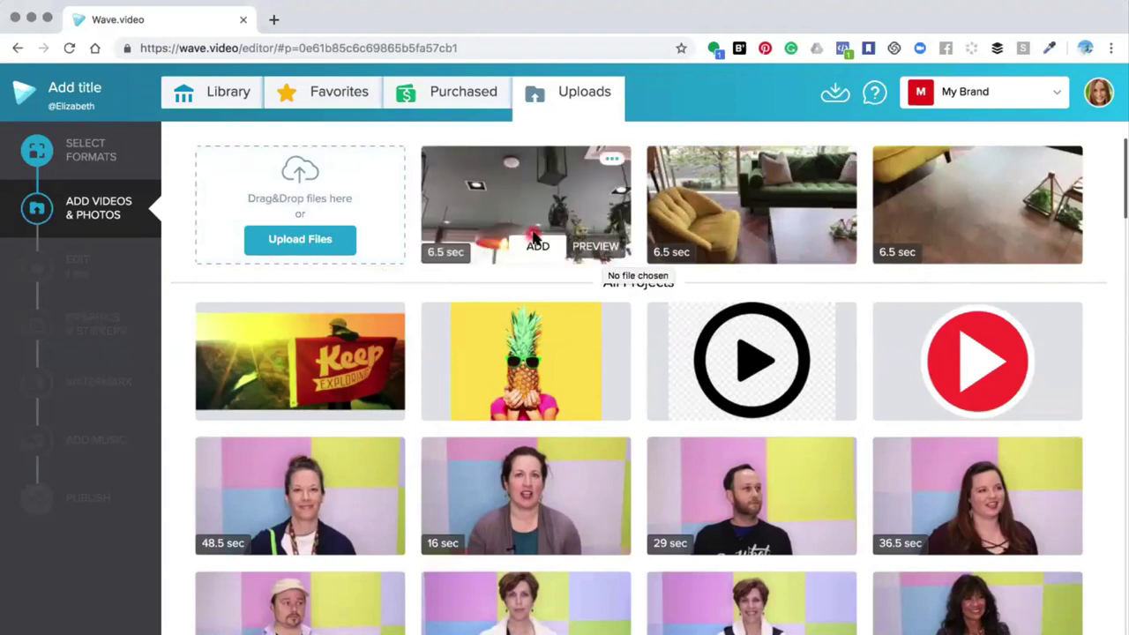
Add the living-room sofa upload to the project timeline.
mouse_move(968, 218)
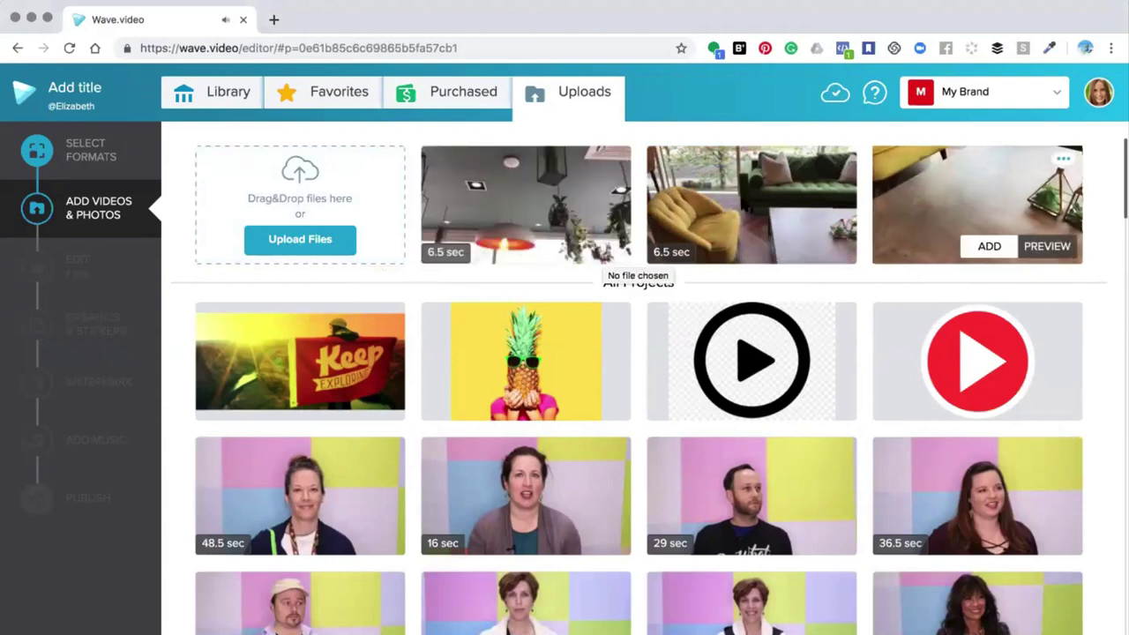
mouse_move(520, 215)
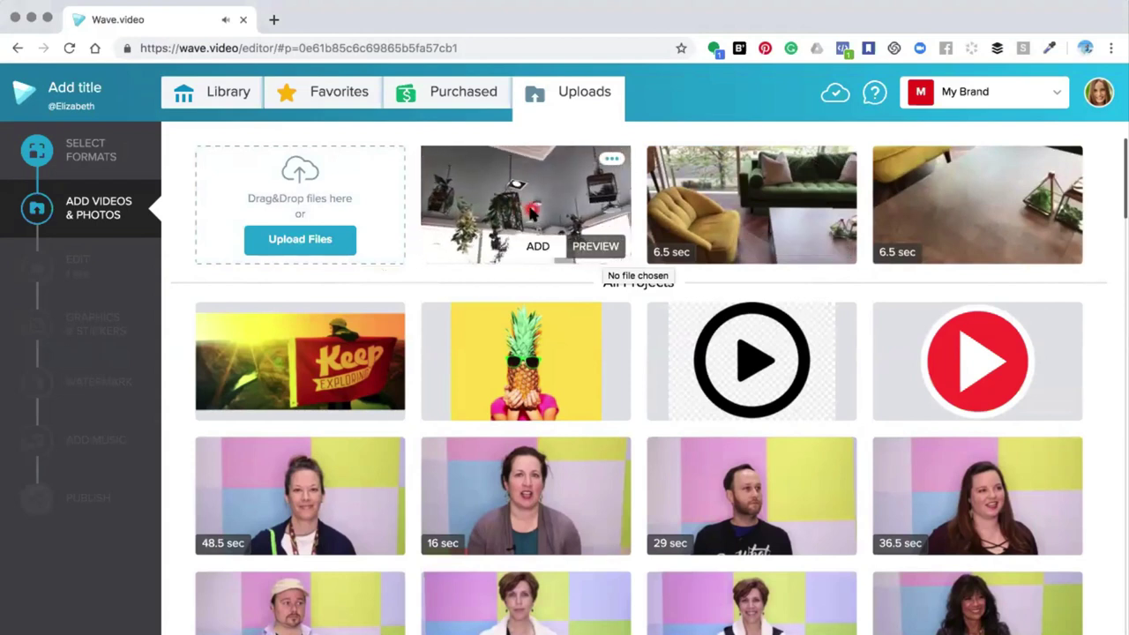
mouse_move(706, 222)
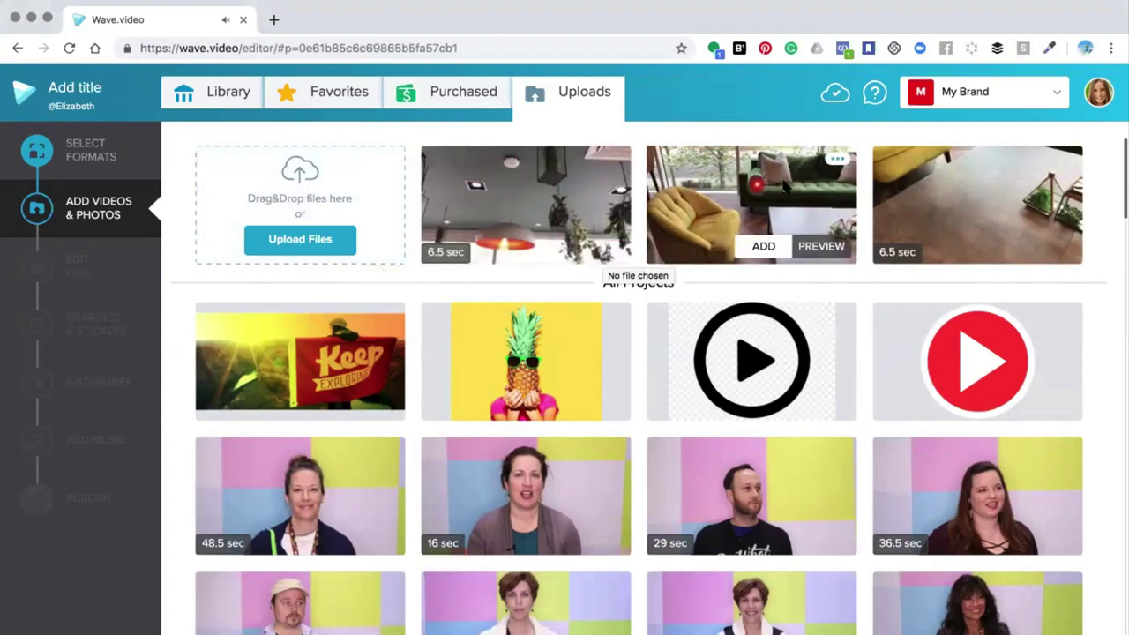
left_click(758, 251)
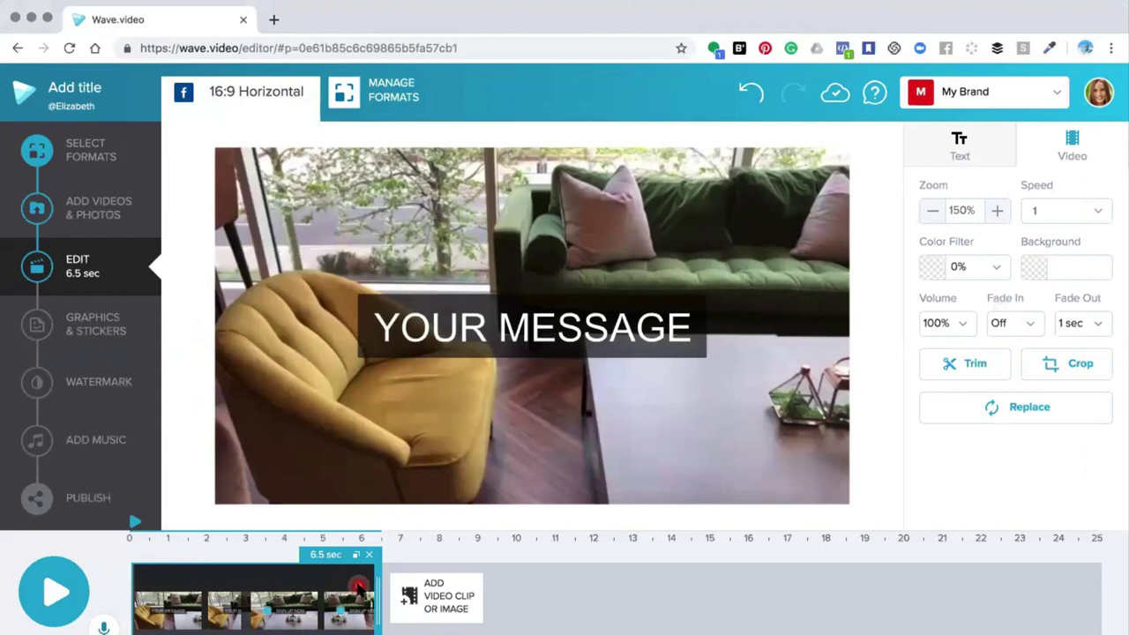
Inspect the YOUR MESSAGE title and SIGN UP NOW call-to-action scenes.
left_click(163, 617)
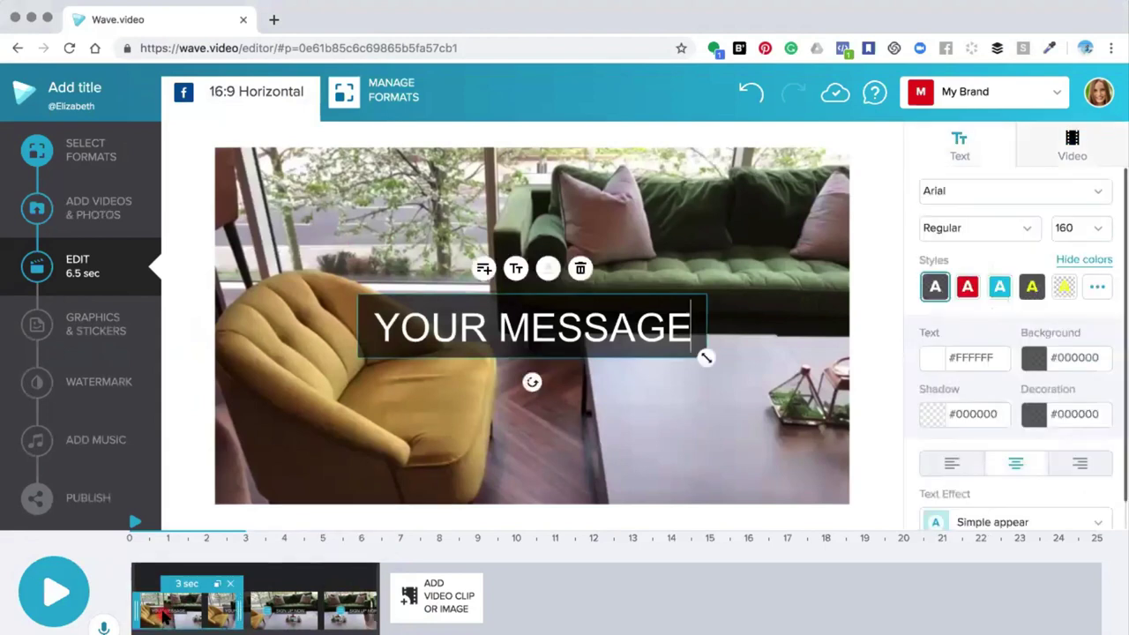
left_click(308, 615)
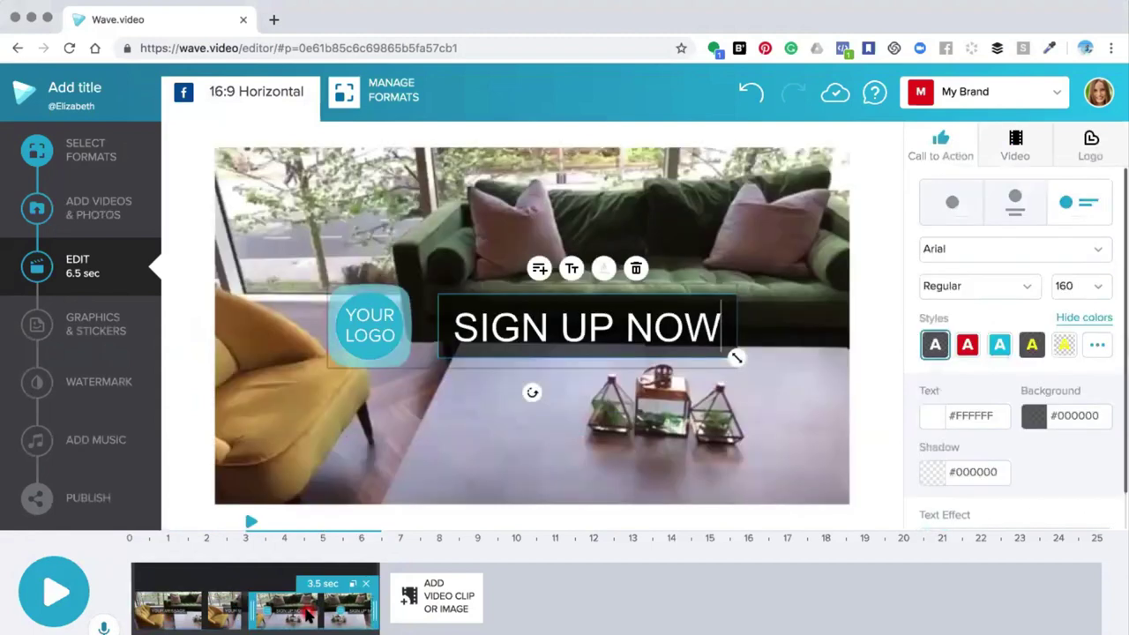
left_click(174, 607)
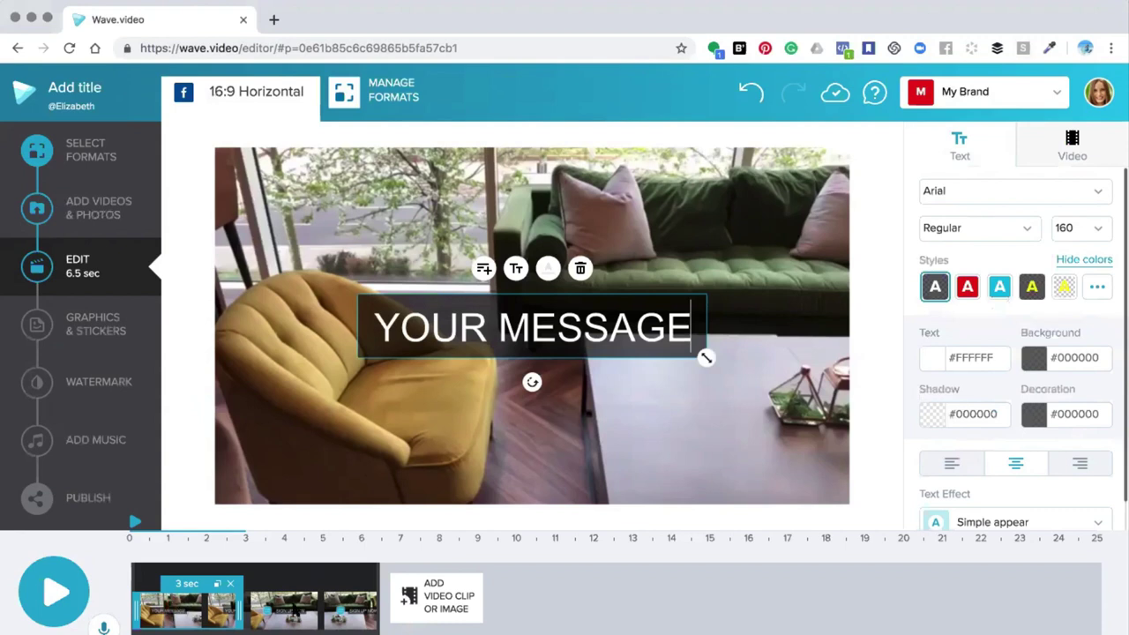
left_click(434, 607)
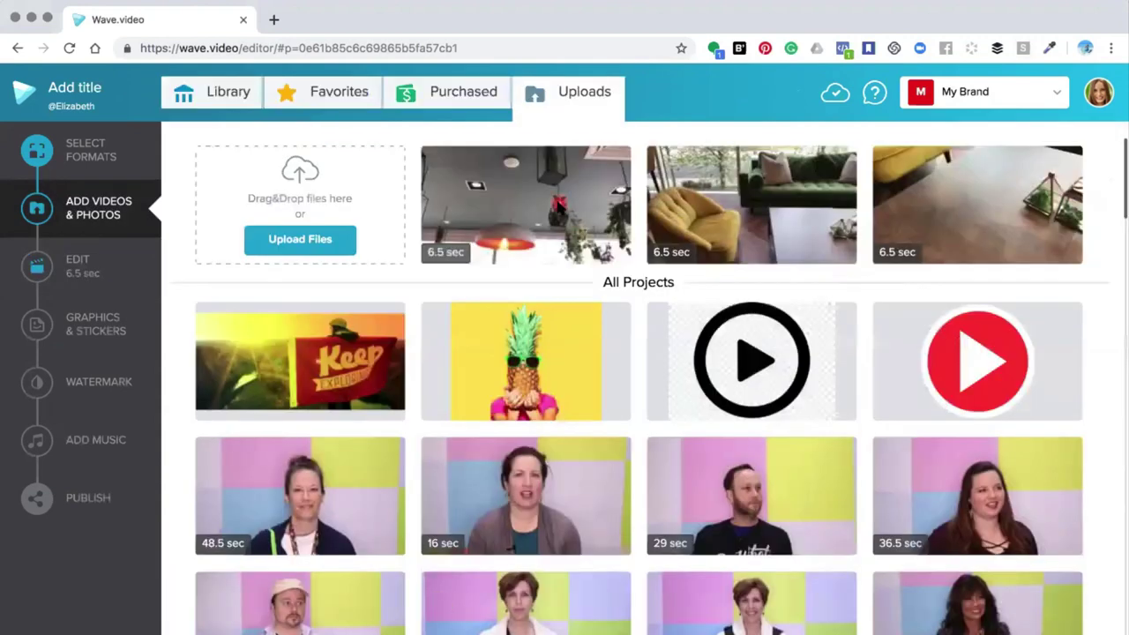
Add the ceiling lamp and tabletop terrarium clips after the sofa clip.
left_click(534, 247)
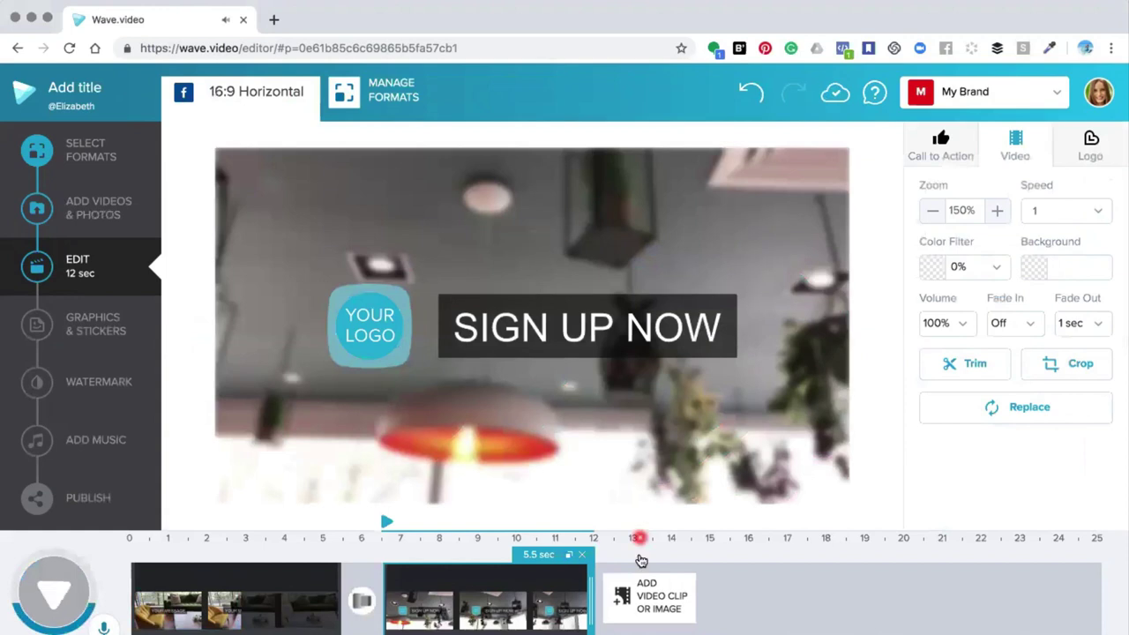
left_click(647, 596)
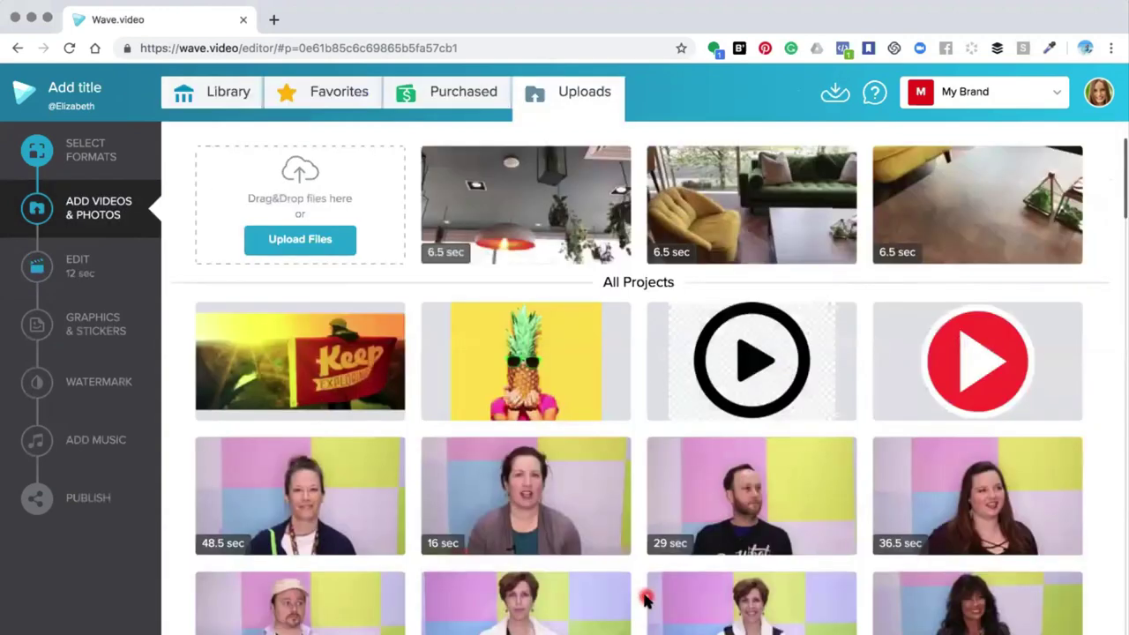
mouse_move(989, 246)
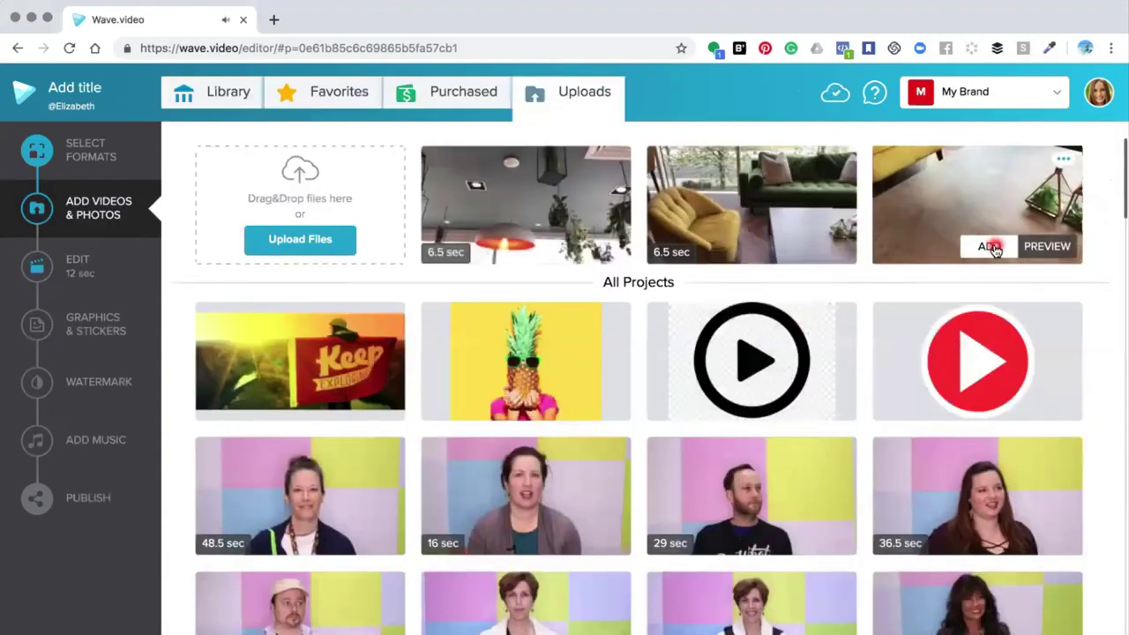
left_click(989, 247)
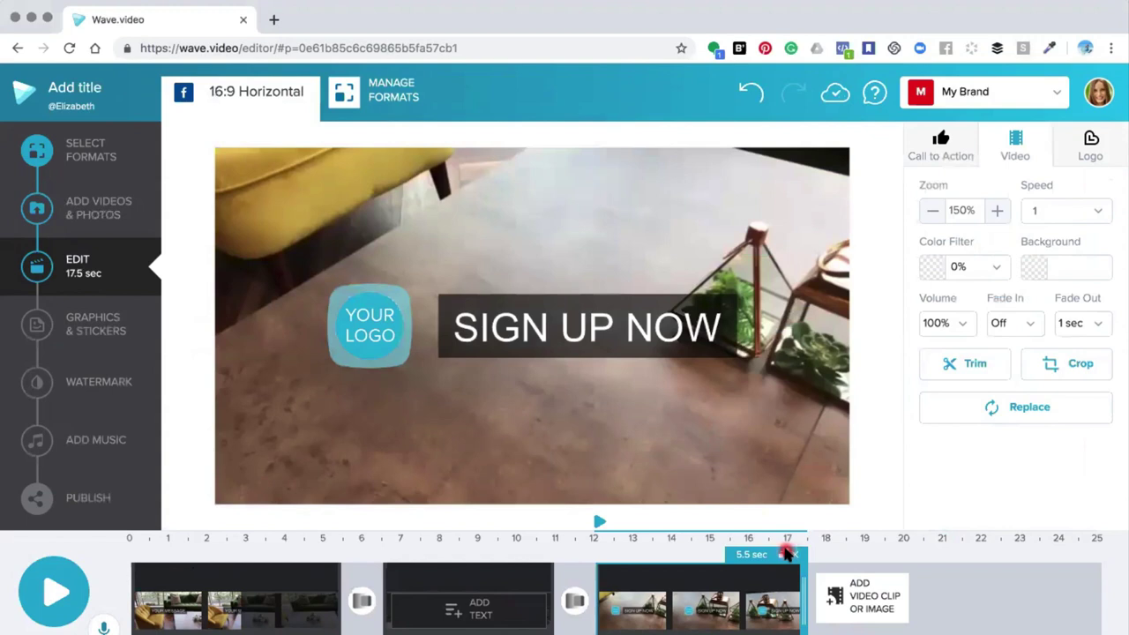
left_click(208, 576)
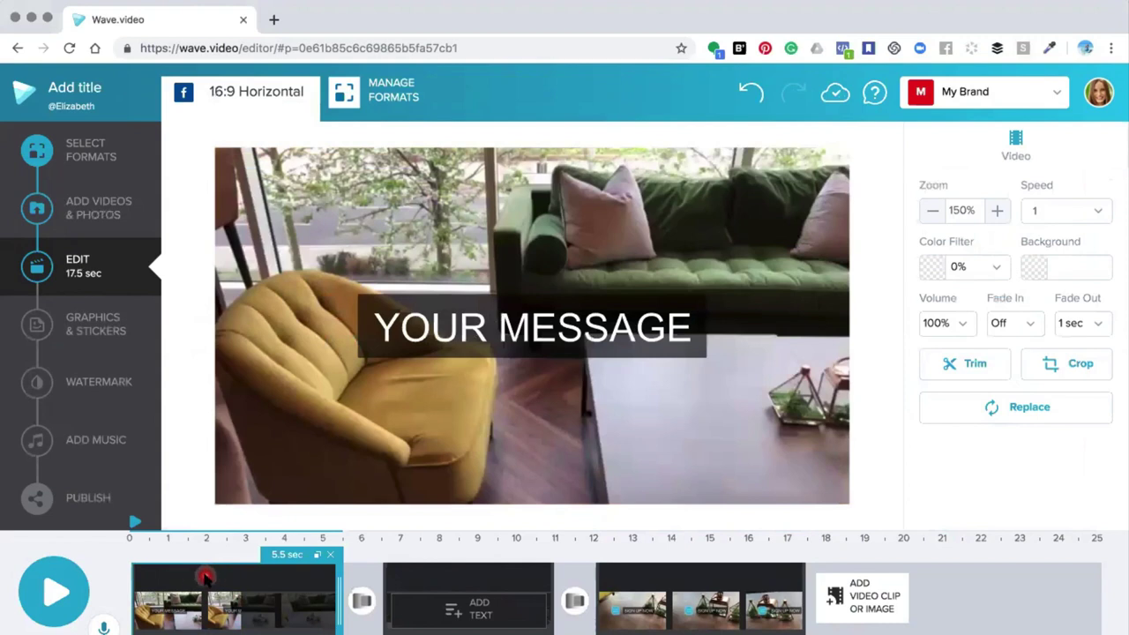
left_click(440, 580)
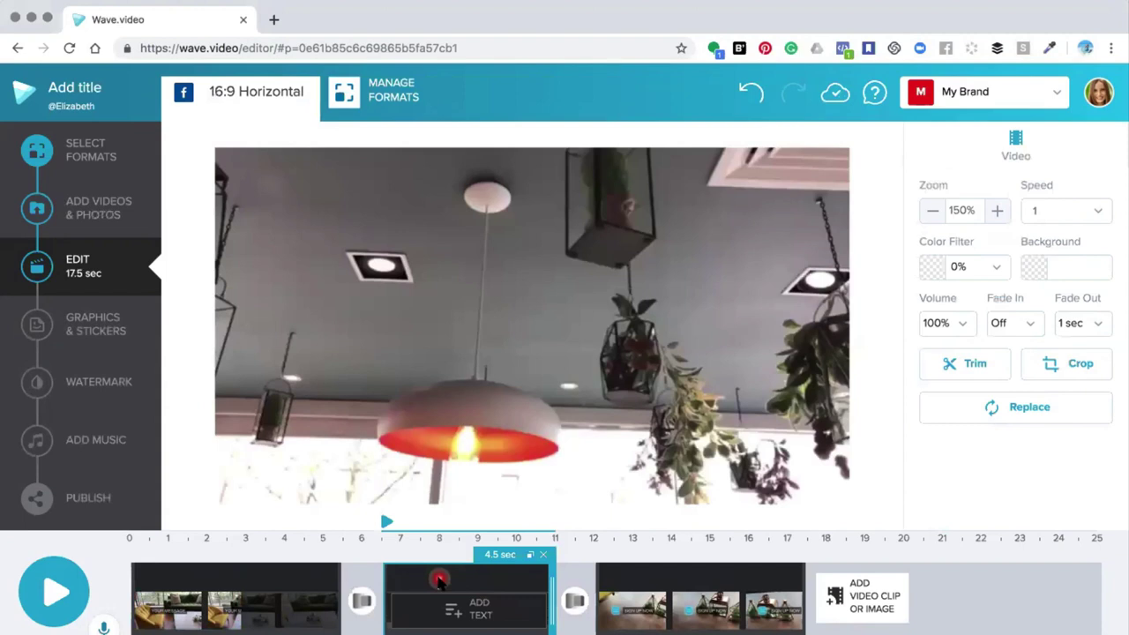
left_click(707, 582)
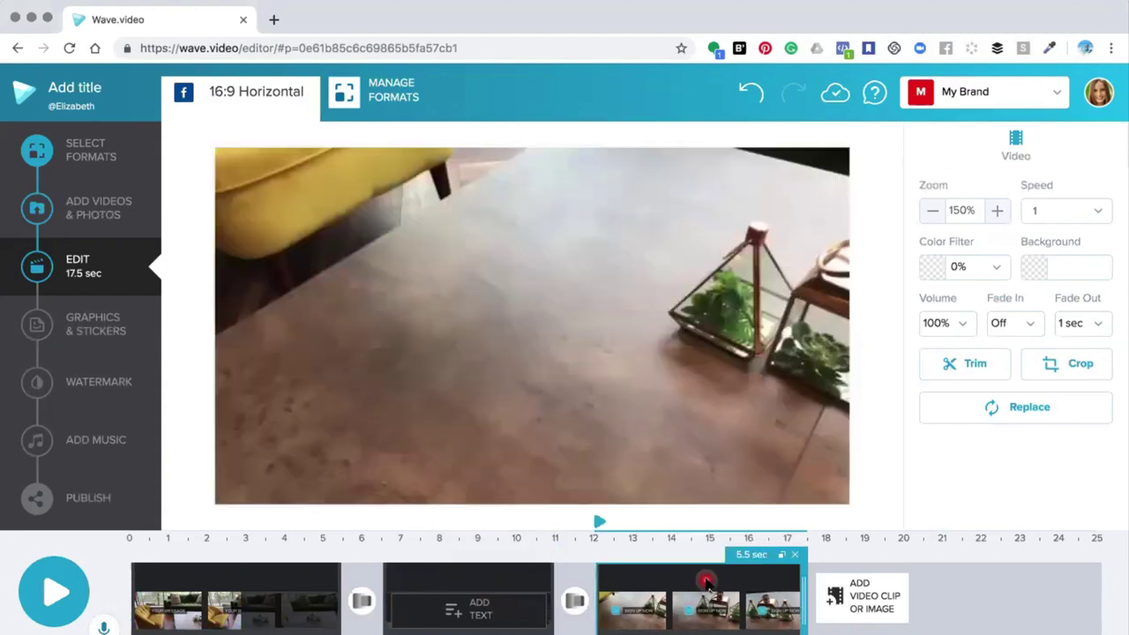
left_click(54, 593)
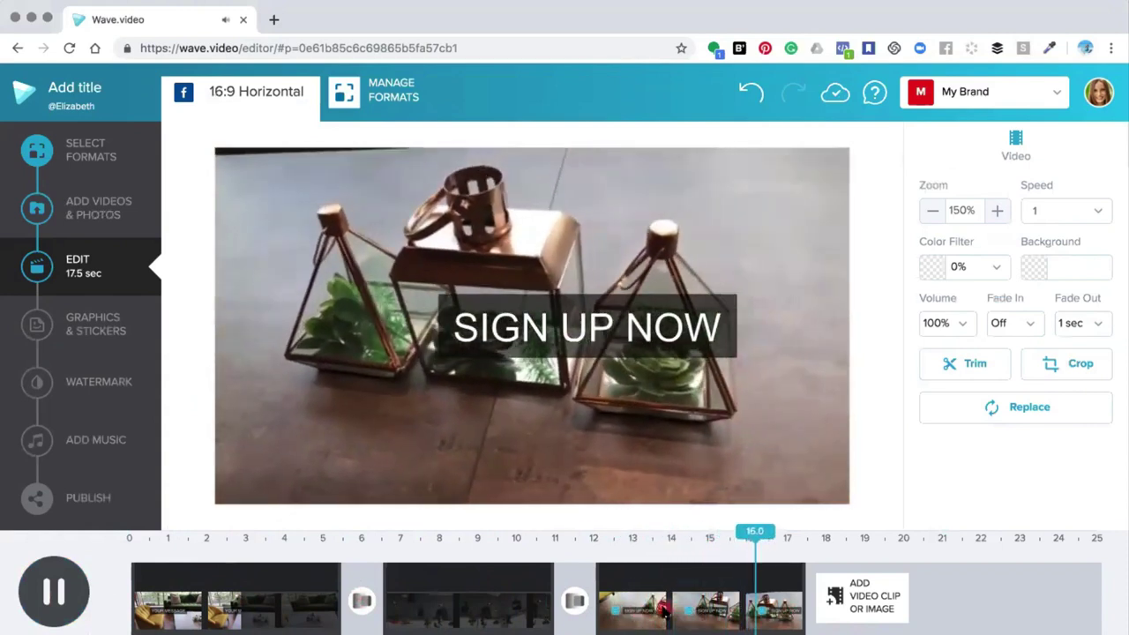
left_click(666, 615)
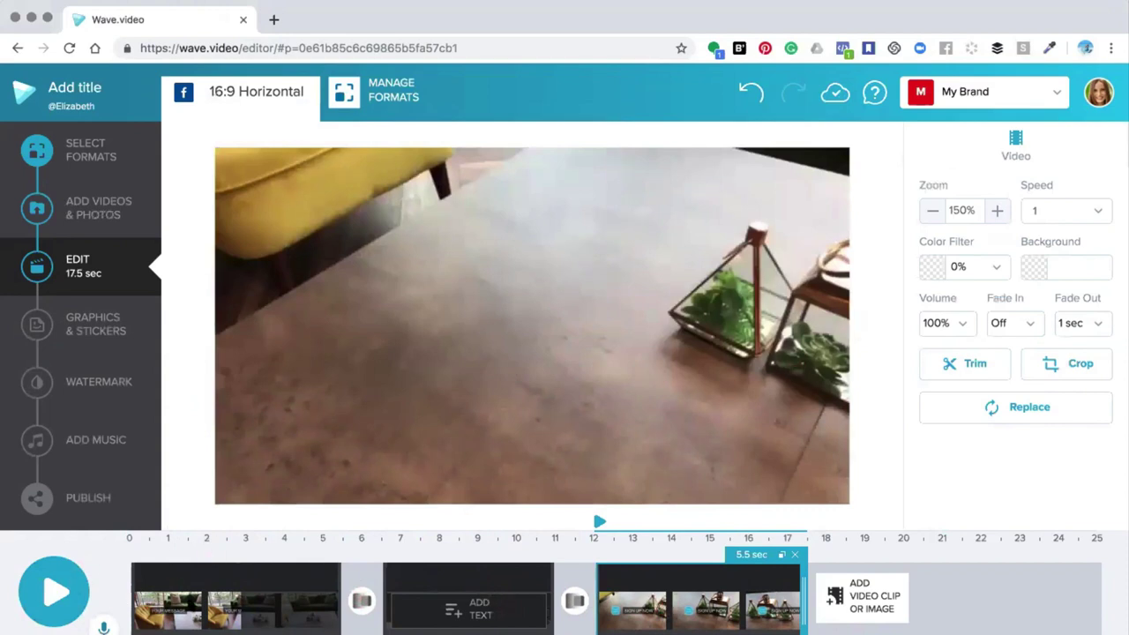
left_click(162, 620)
left_click(374, 334)
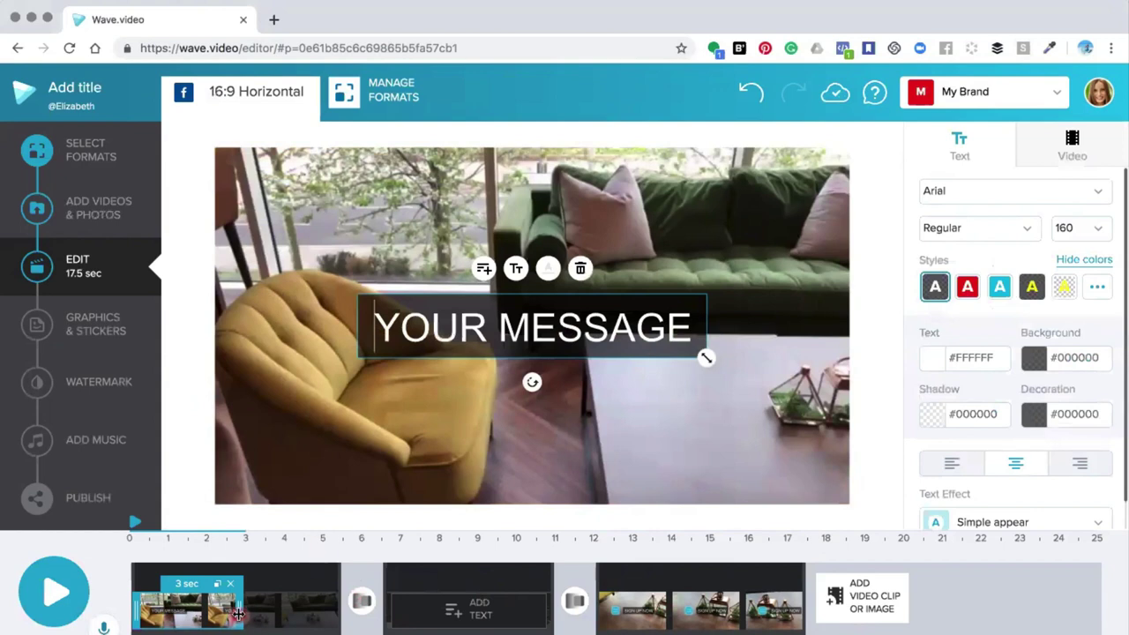
Stretch the YOUR MESSAGE title across the whole 5.5-second sofa clip.
left_click_drag(239, 615, 339, 616)
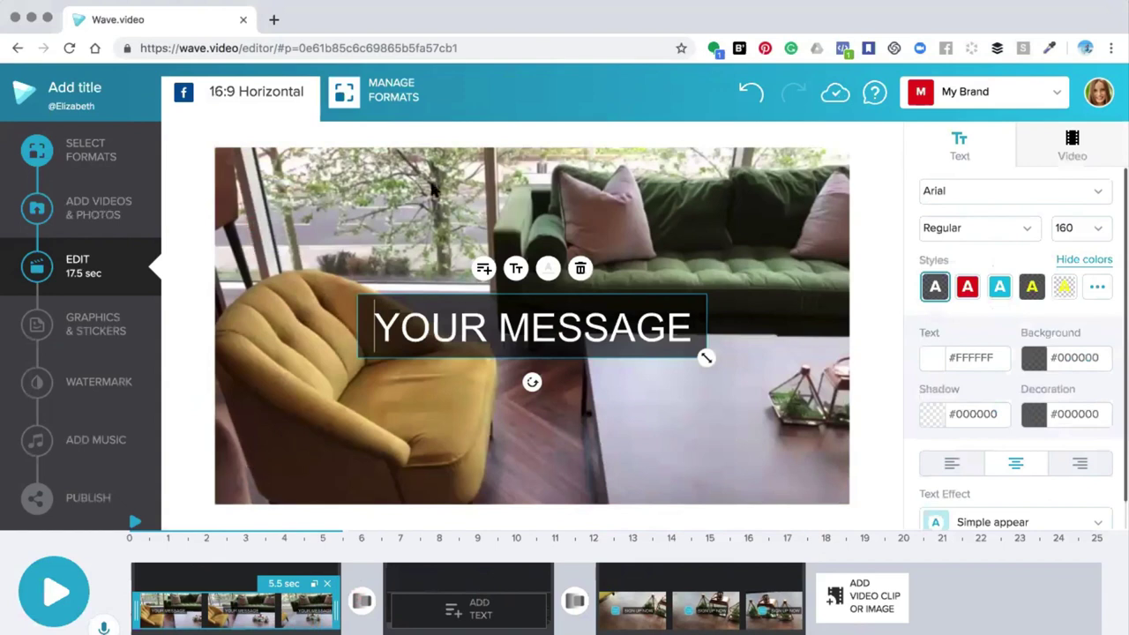
left_click(300, 184)
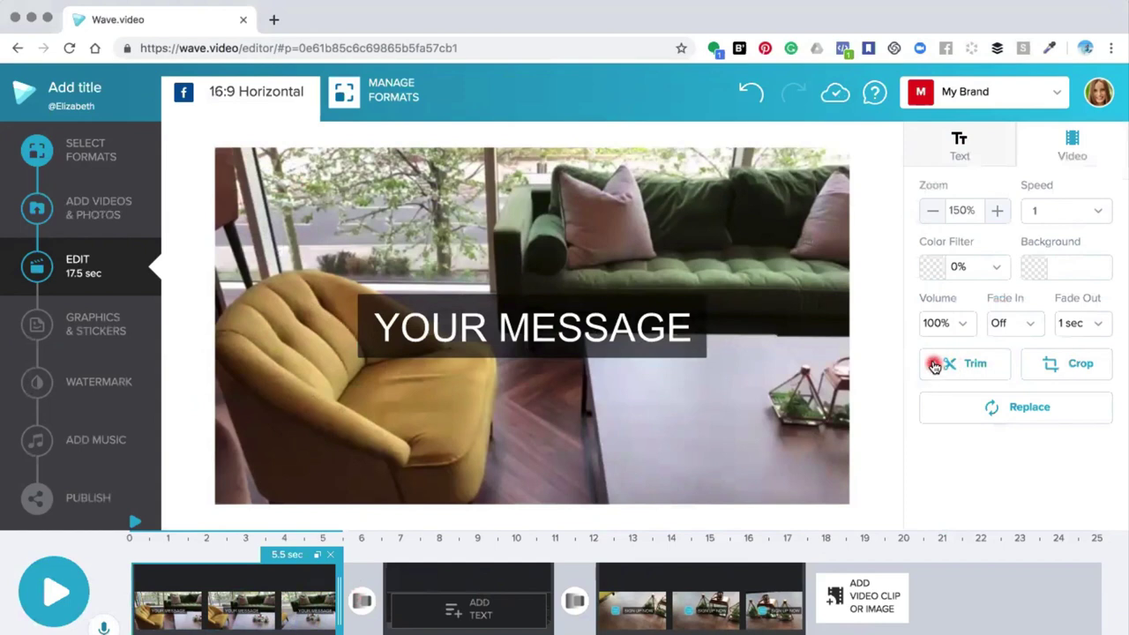
left_click(960, 371)
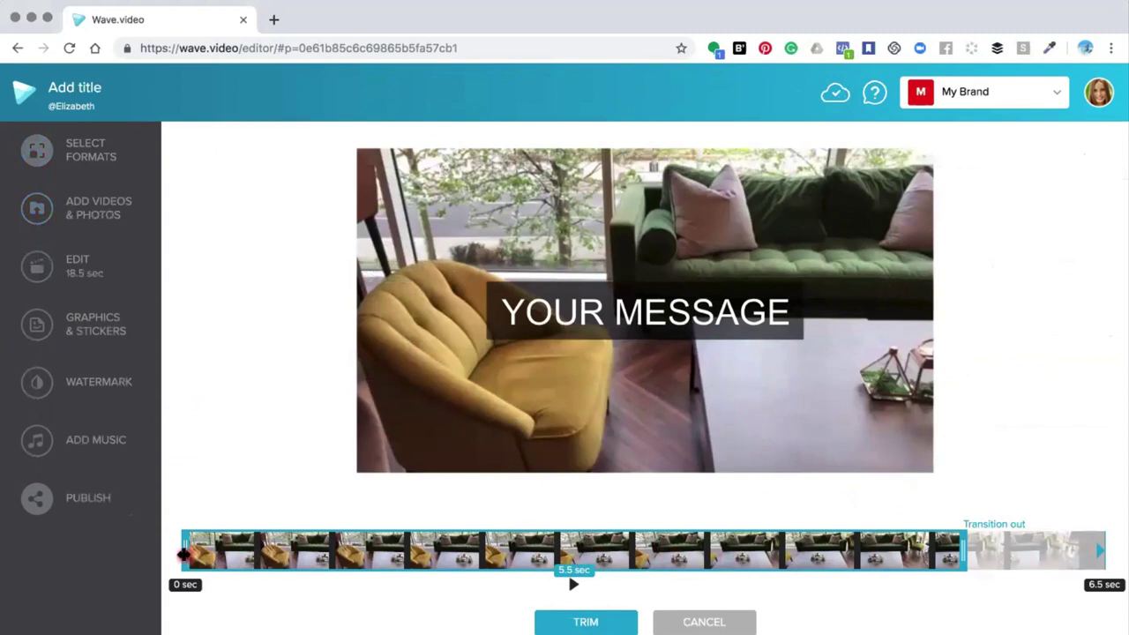
Trim the sofa clip to start at 2 seconds, leaving 3.5 seconds.
left_click_drag(237, 555, 439, 554)
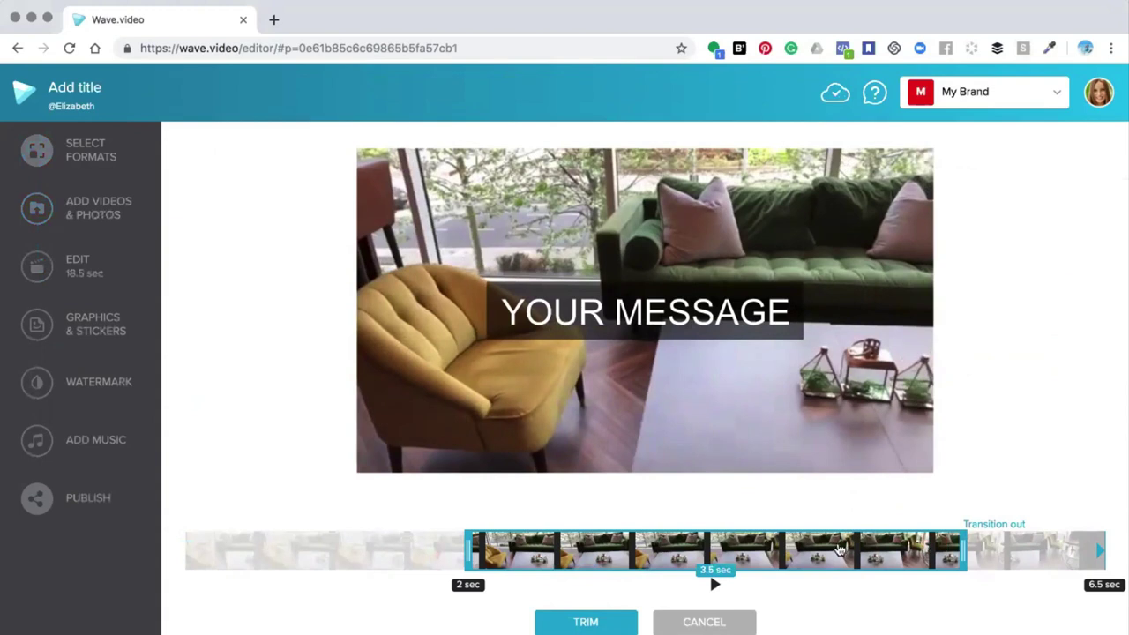
left_click(586, 622)
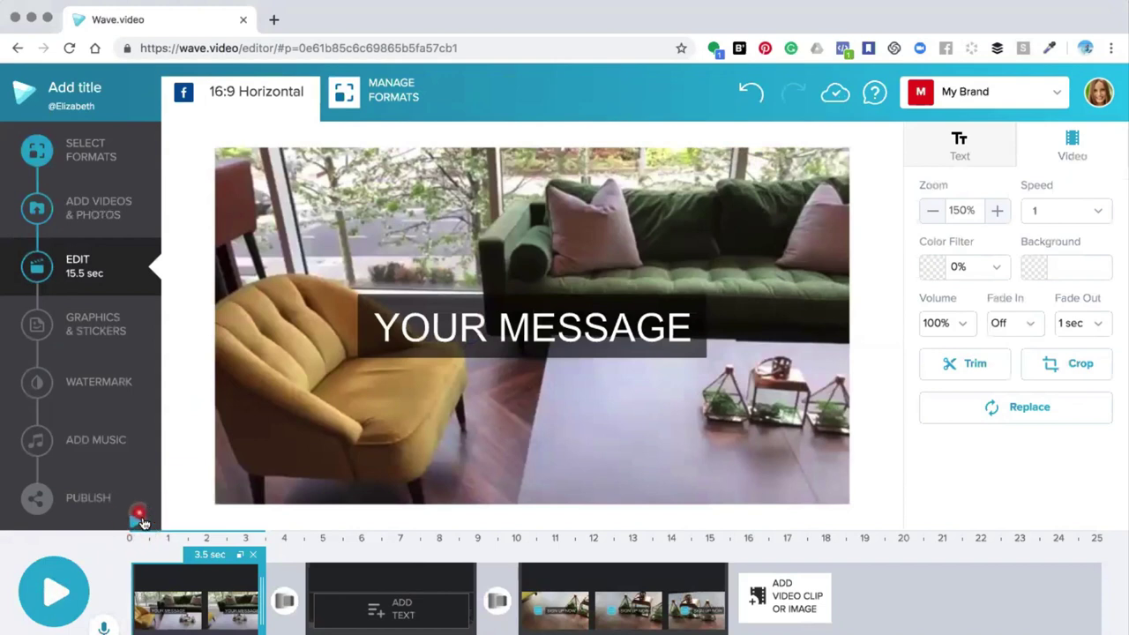
Preview the trim, then zoom the sofa clip to 165% and reframe it.
left_click(135, 529)
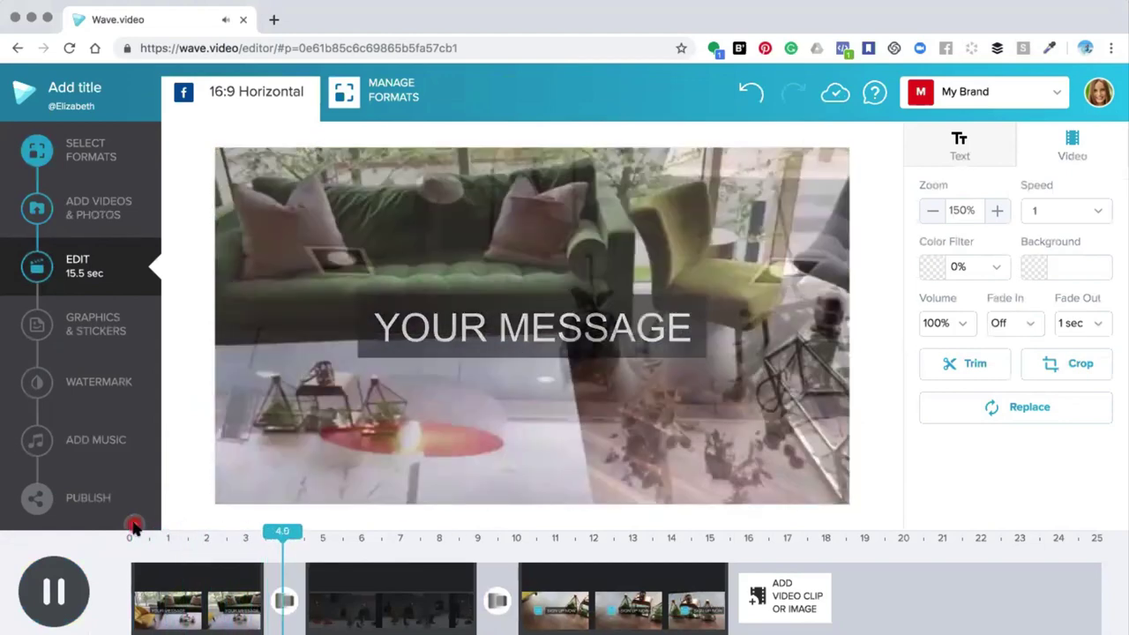
left_click(164, 578)
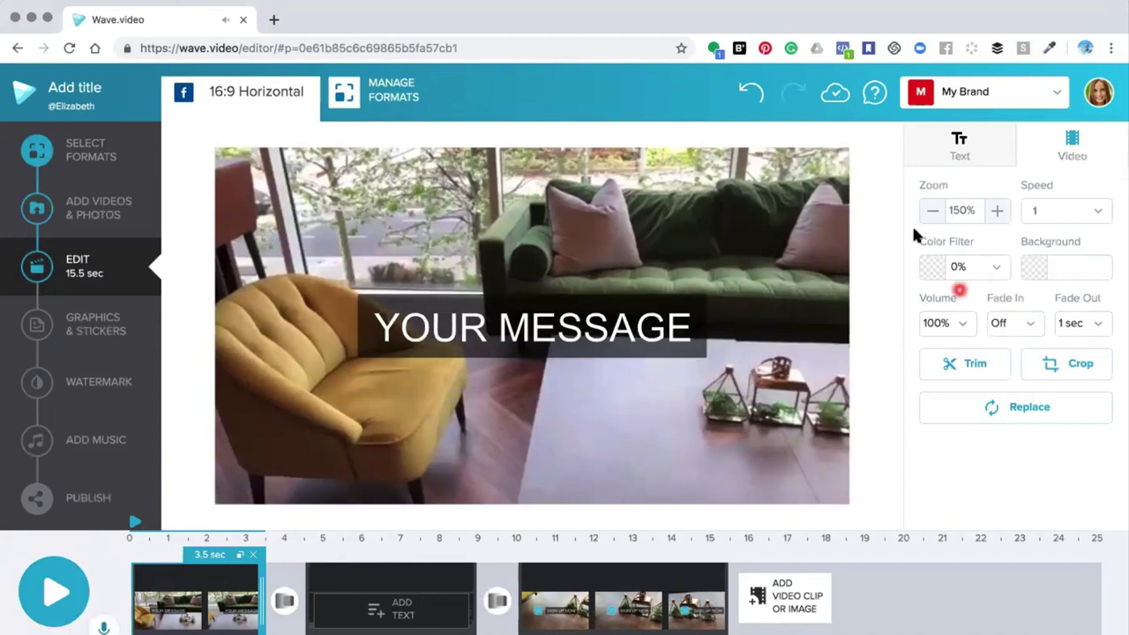
left_click(996, 212)
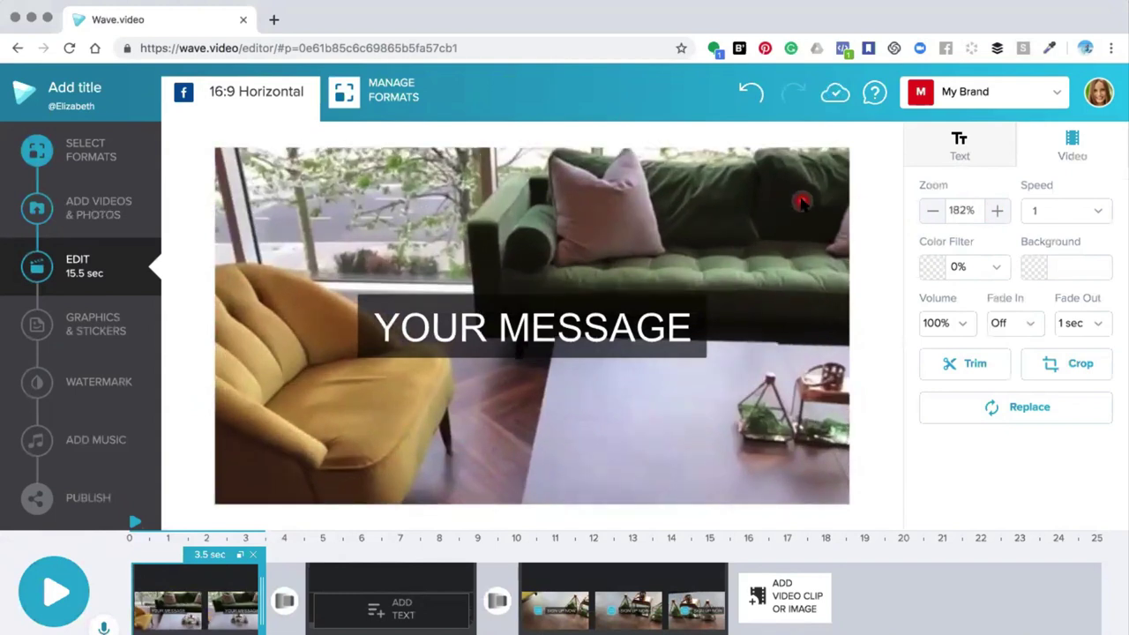
left_click_drag(802, 185, 763, 216)
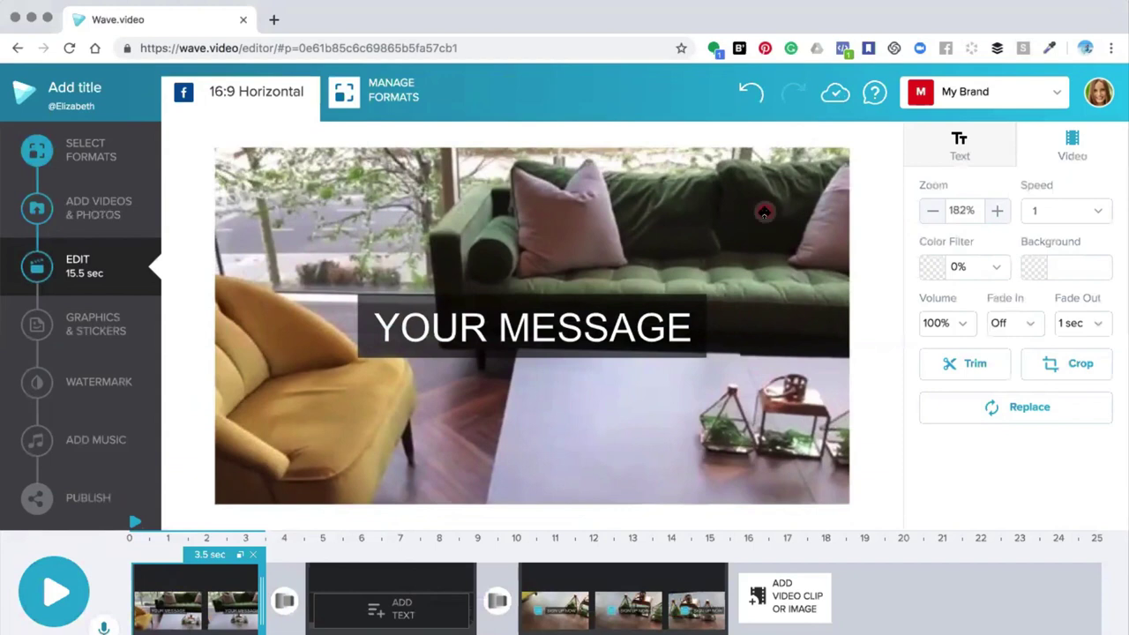
left_click(938, 217)
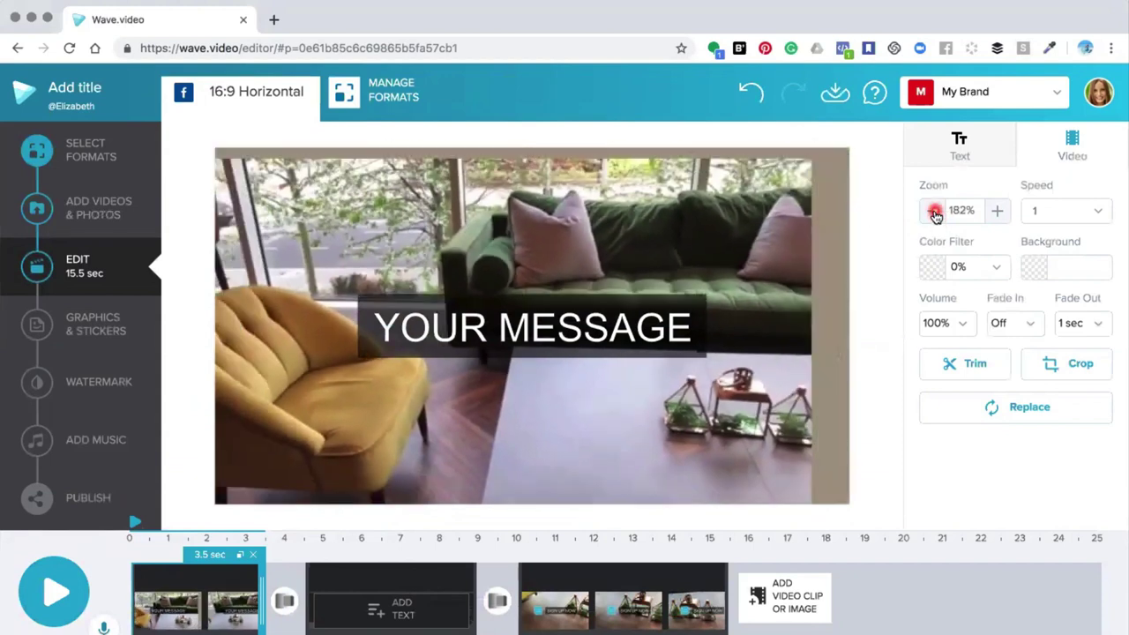
left_click_drag(679, 246, 882, 240)
left_click(999, 214)
left_click(999, 214)
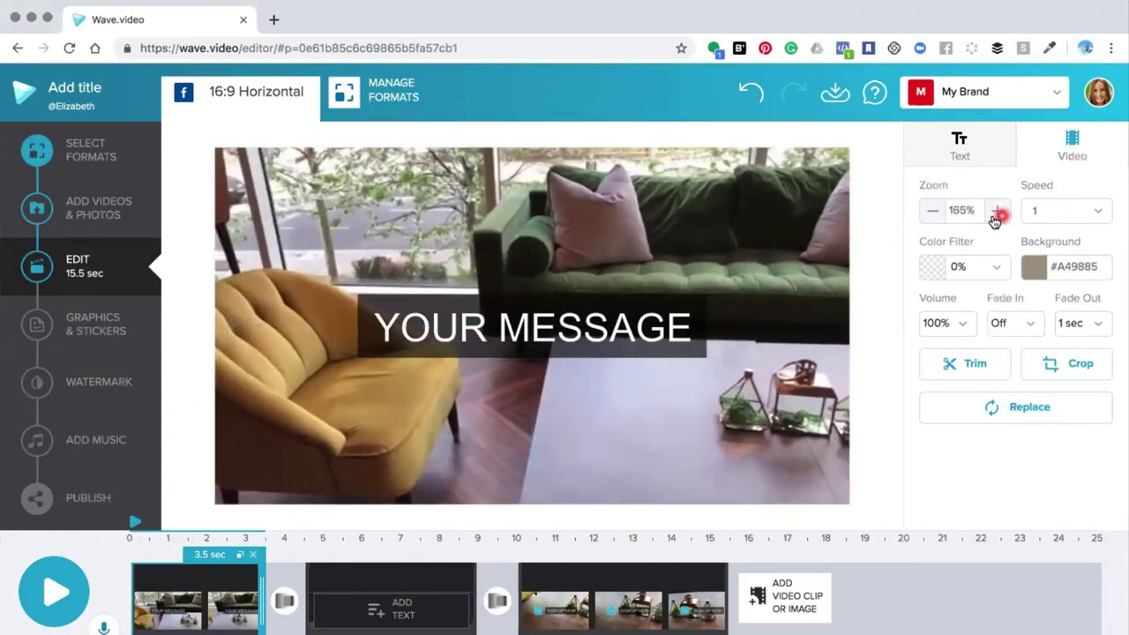
left_click(1095, 217)
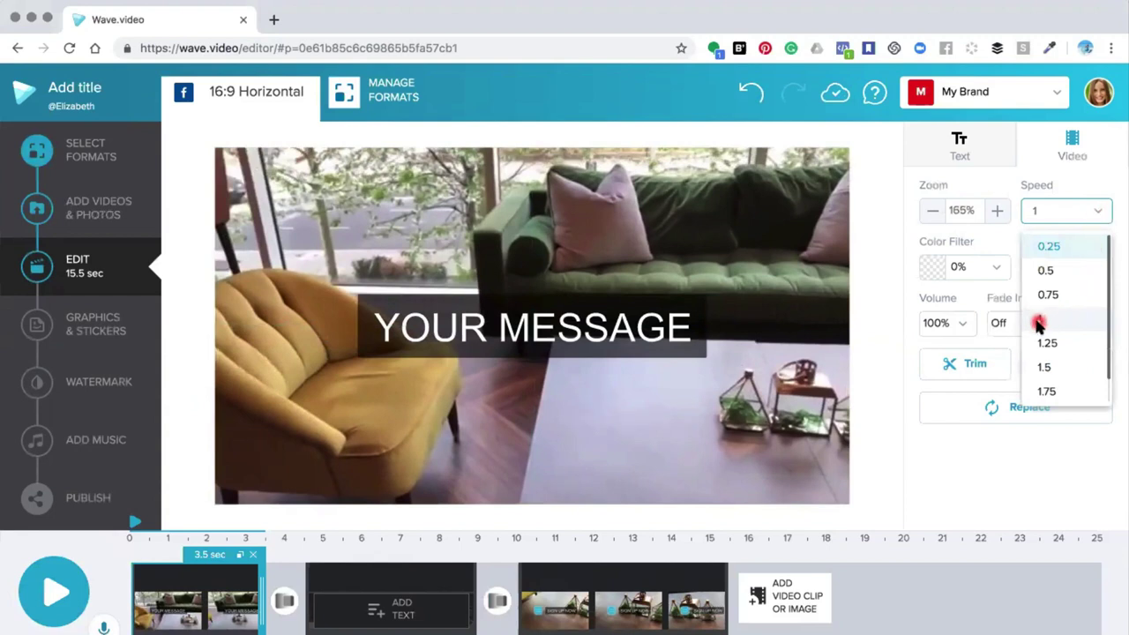
Try sofa clip speeds 1.5 and 0.75, then set it back to 1.
left_click(1046, 369)
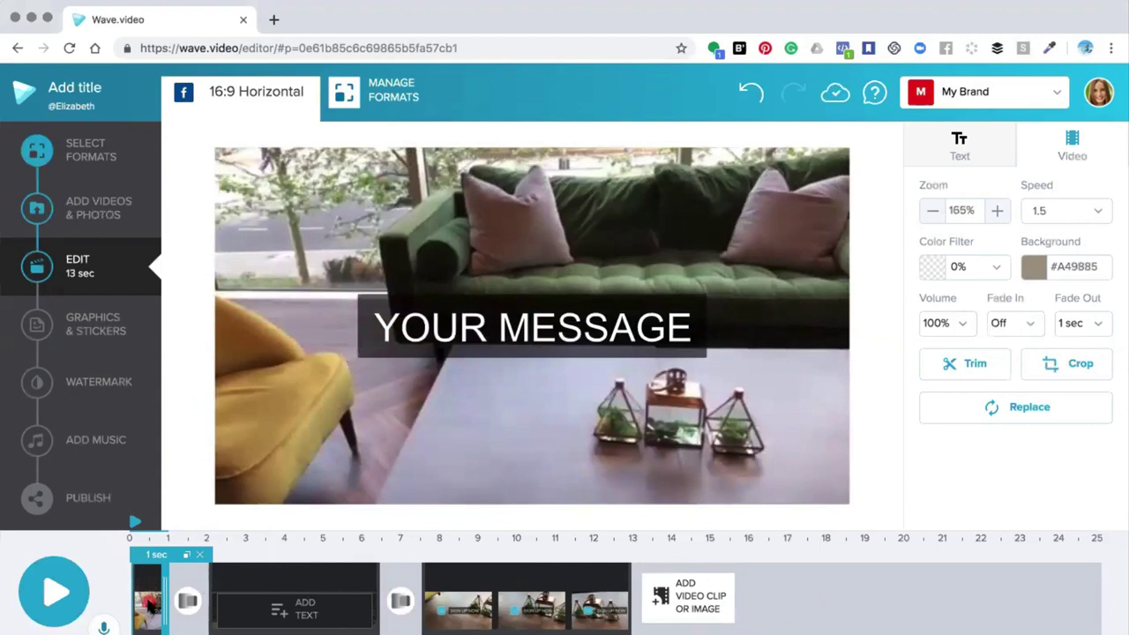
left_click(1099, 212)
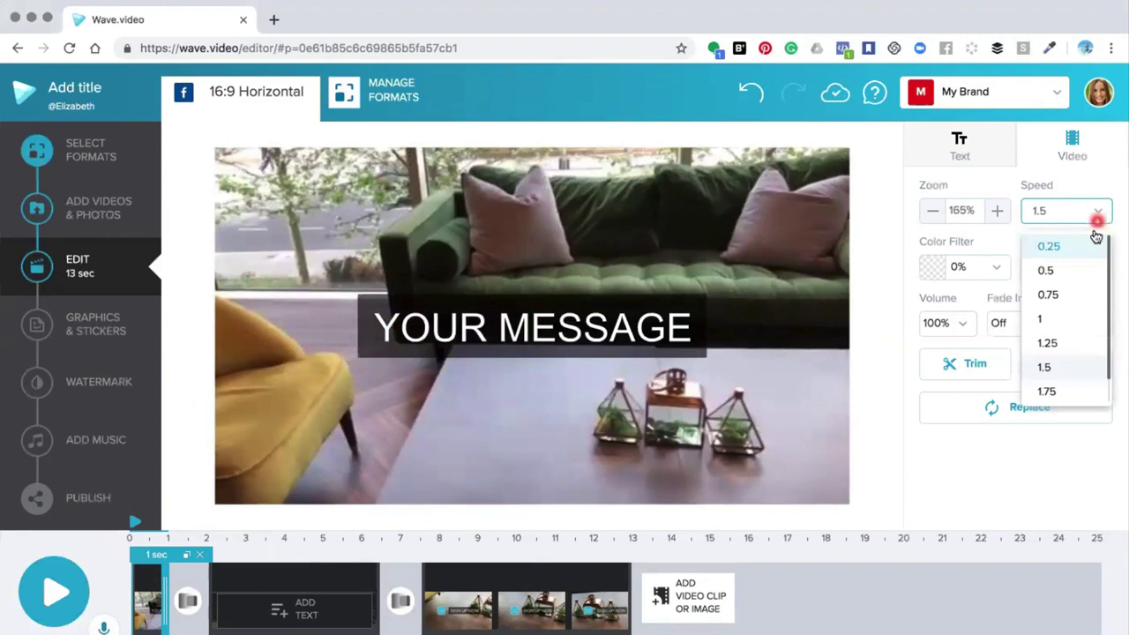
left_click(1091, 294)
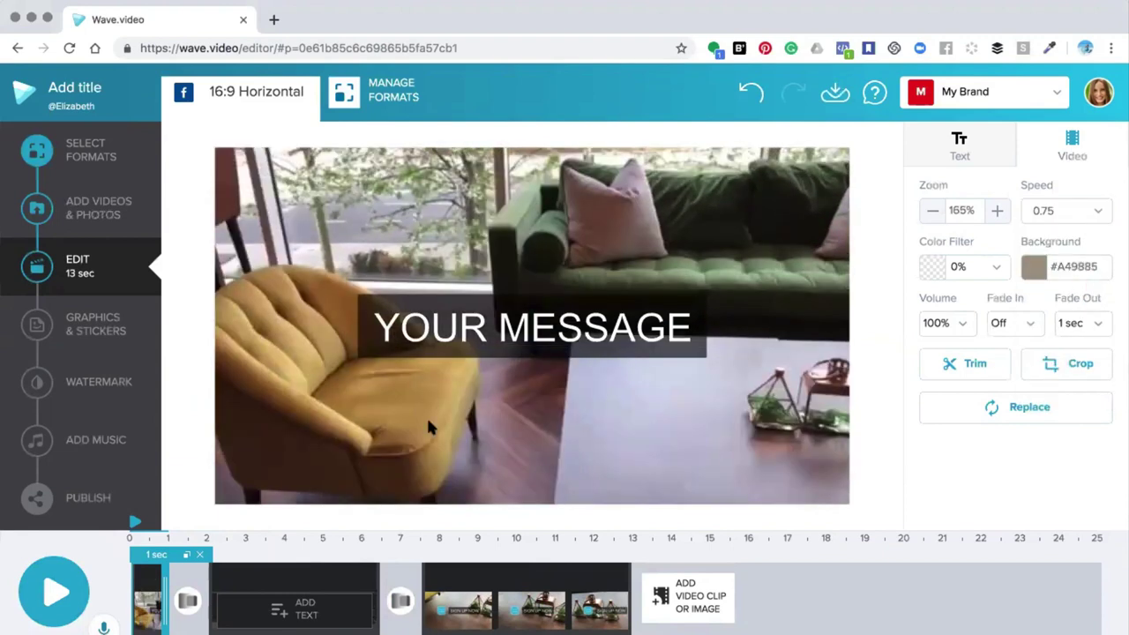
left_click(1063, 213)
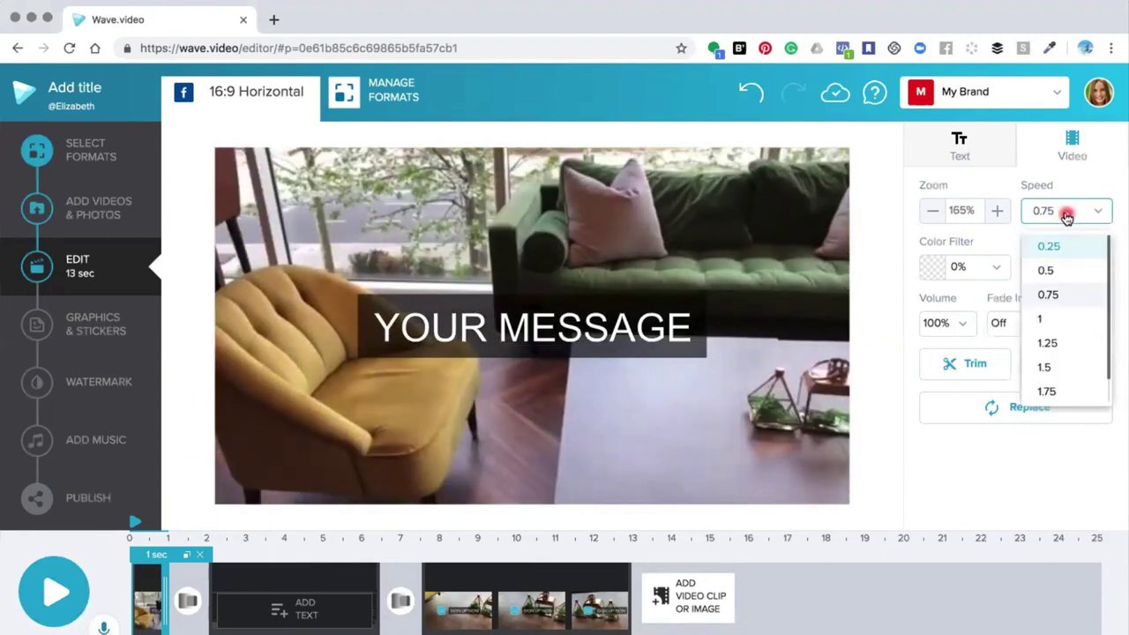
left_click(1057, 323)
left_click(369, 329)
Replace the YOUR MESSAGE title text with 'Introduction to co-working'.
left_click(375, 329)
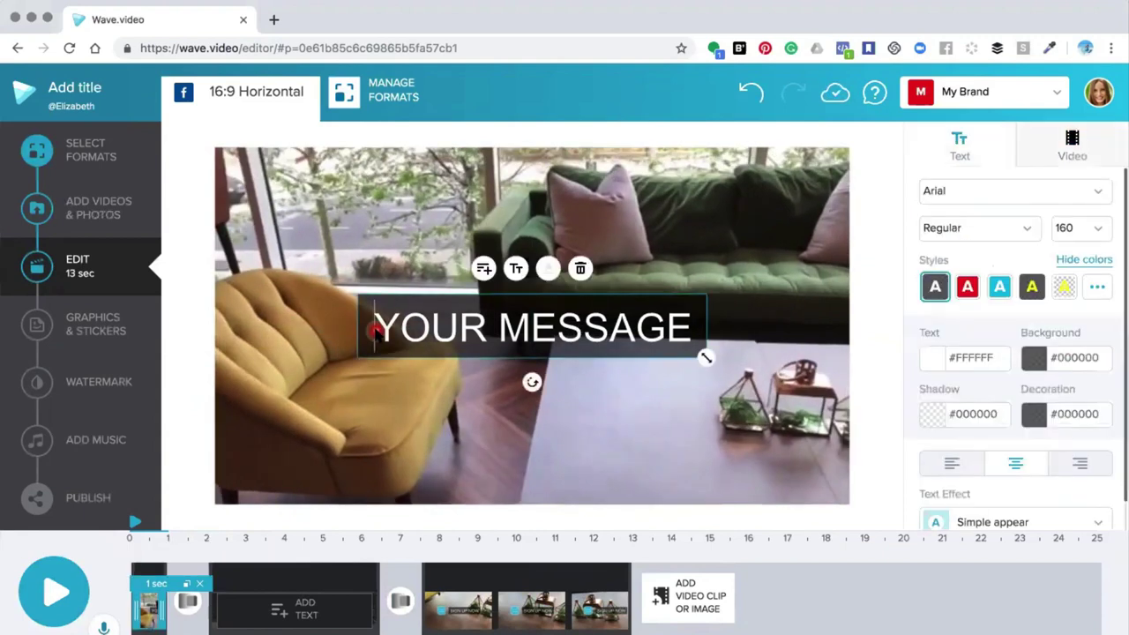
left_click_drag(375, 329, 710, 322)
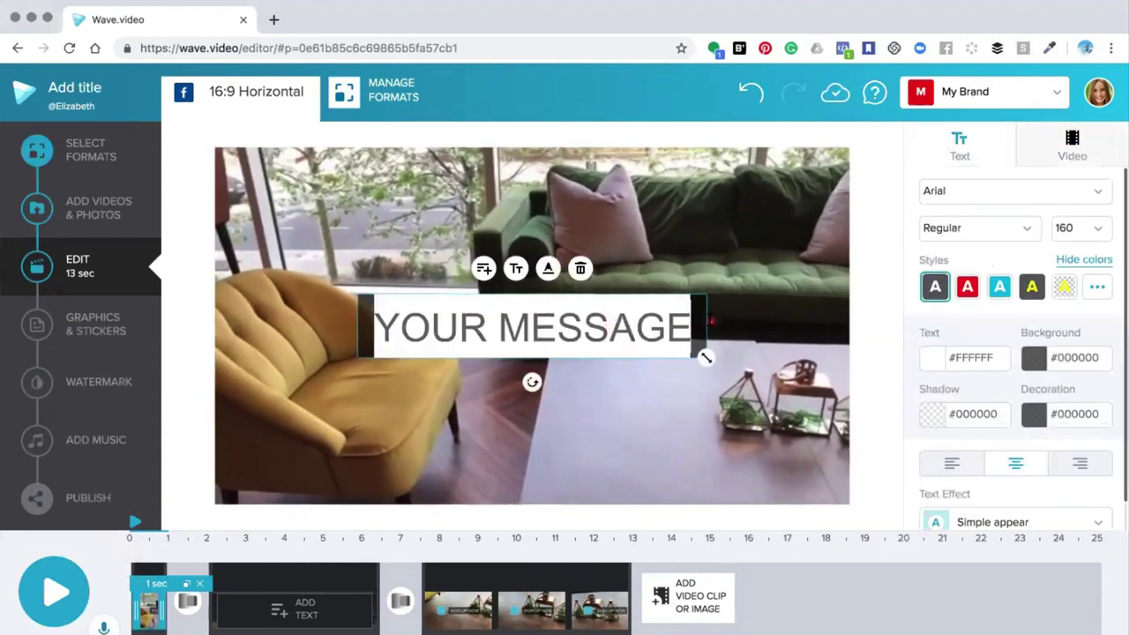
type("Introd")
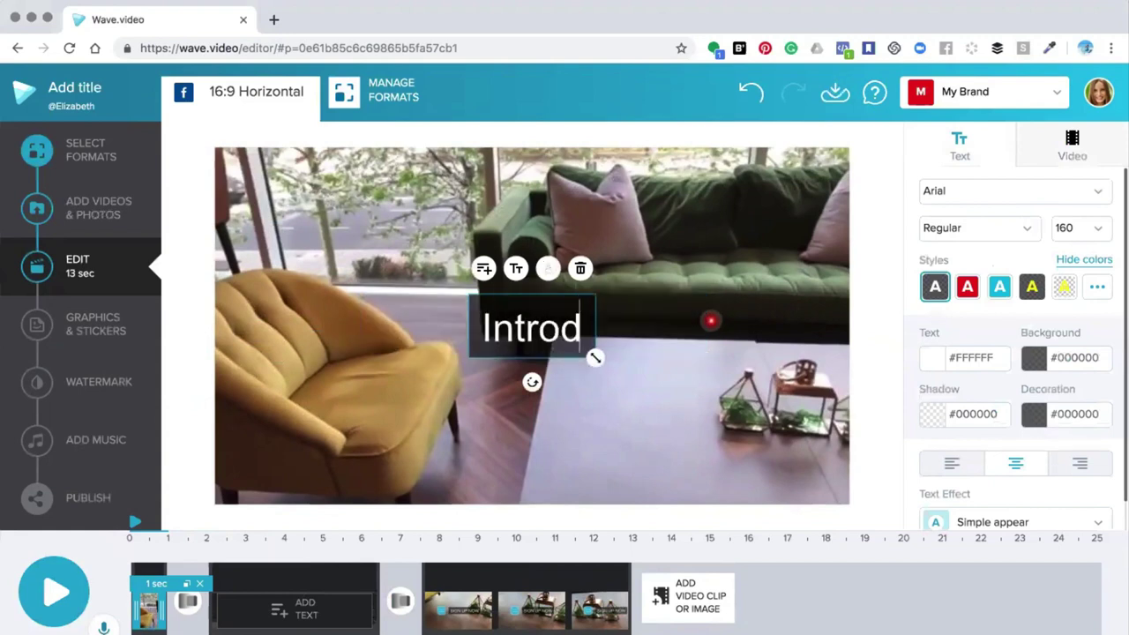
type("uction to co-working")
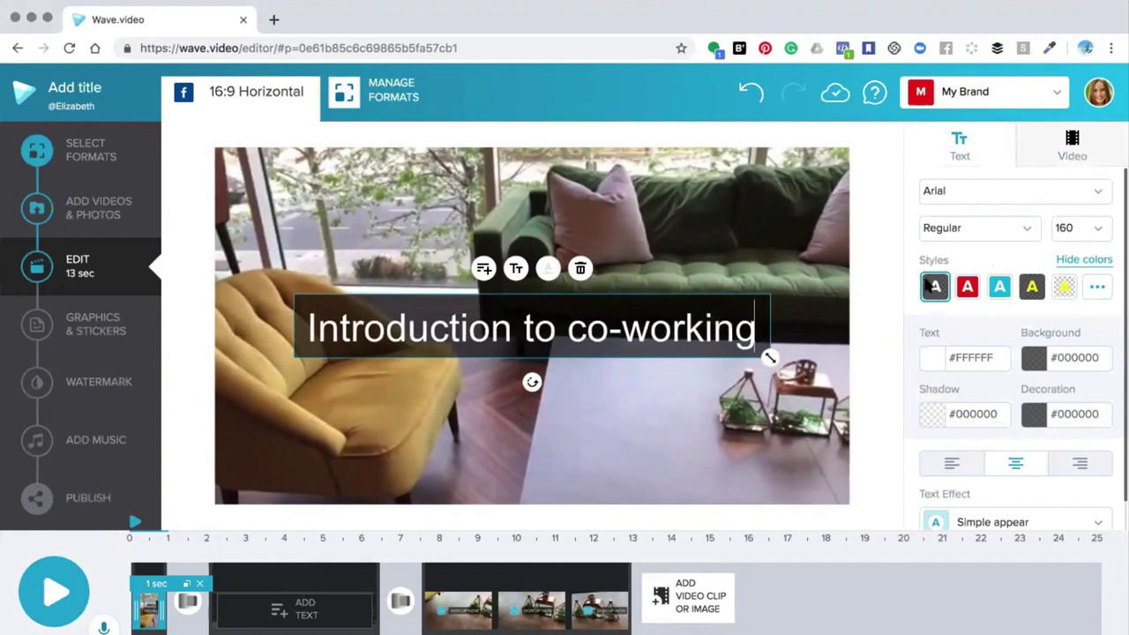
left_click(251, 212)
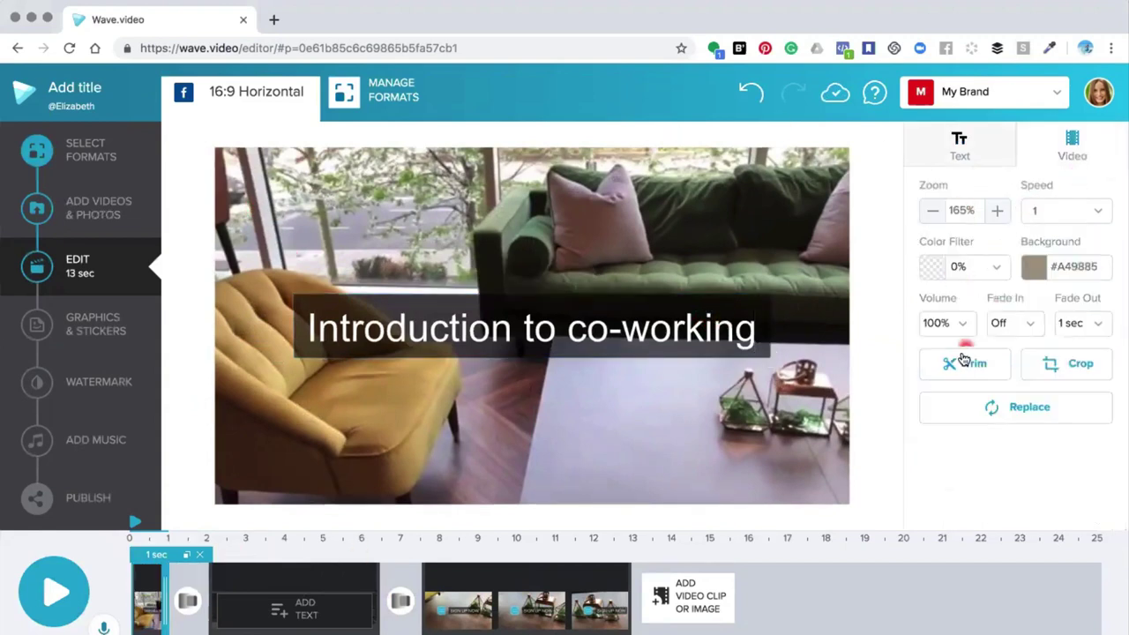
left_click(964, 364)
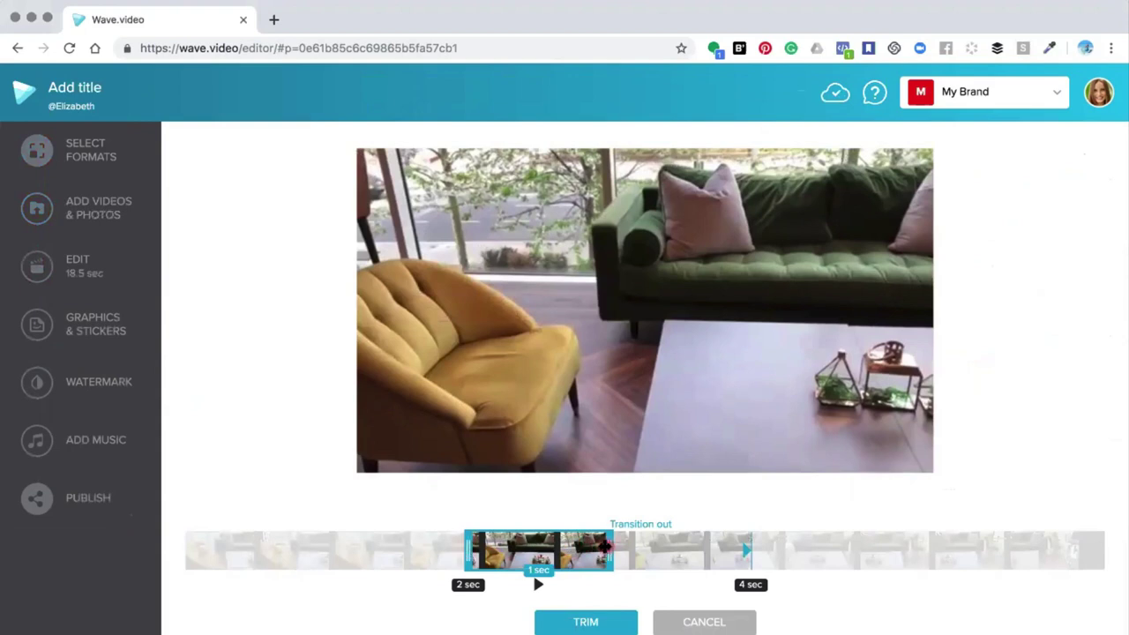
Extend the sofa clip's trim to 3 seconds, bringing the project to 15 sec.
left_click_drag(649, 545, 884, 549)
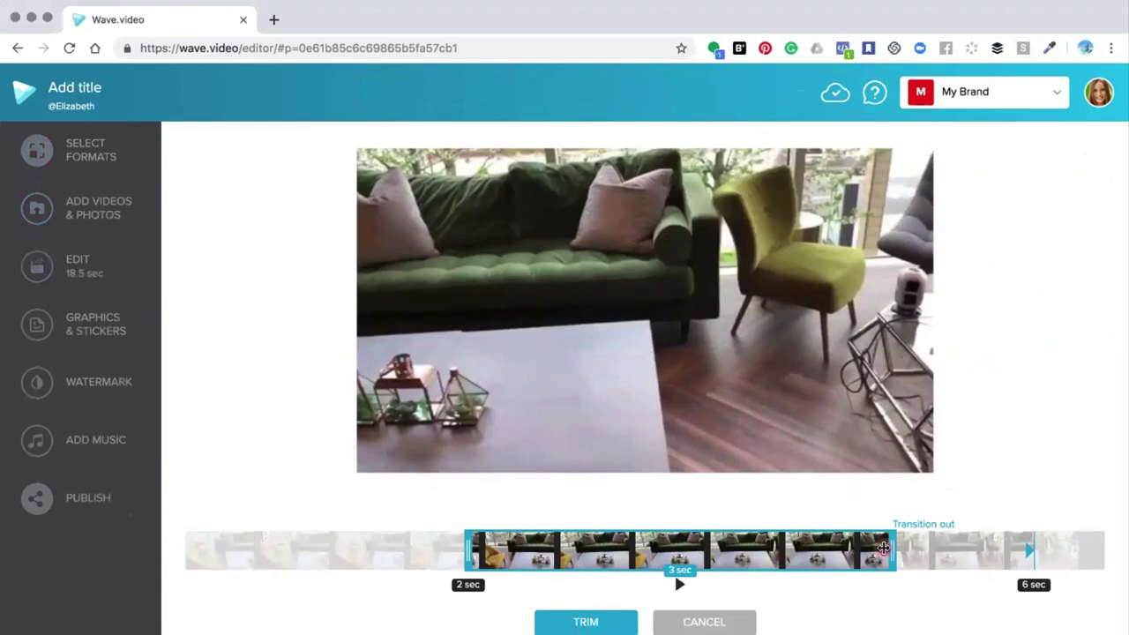
left_click(586, 623)
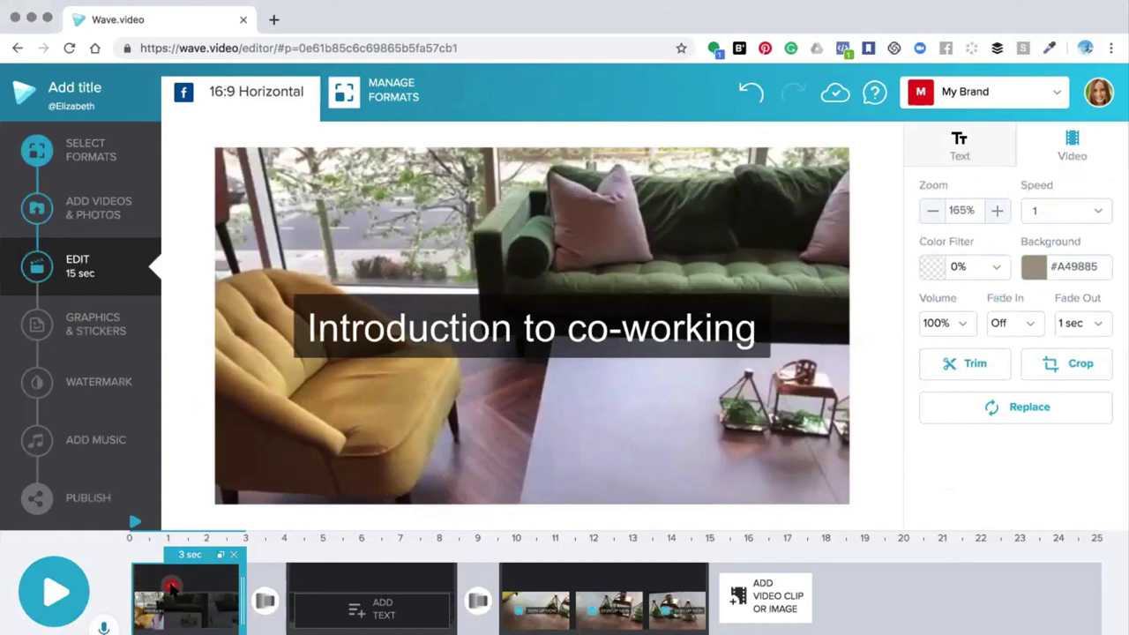
left_click(152, 611)
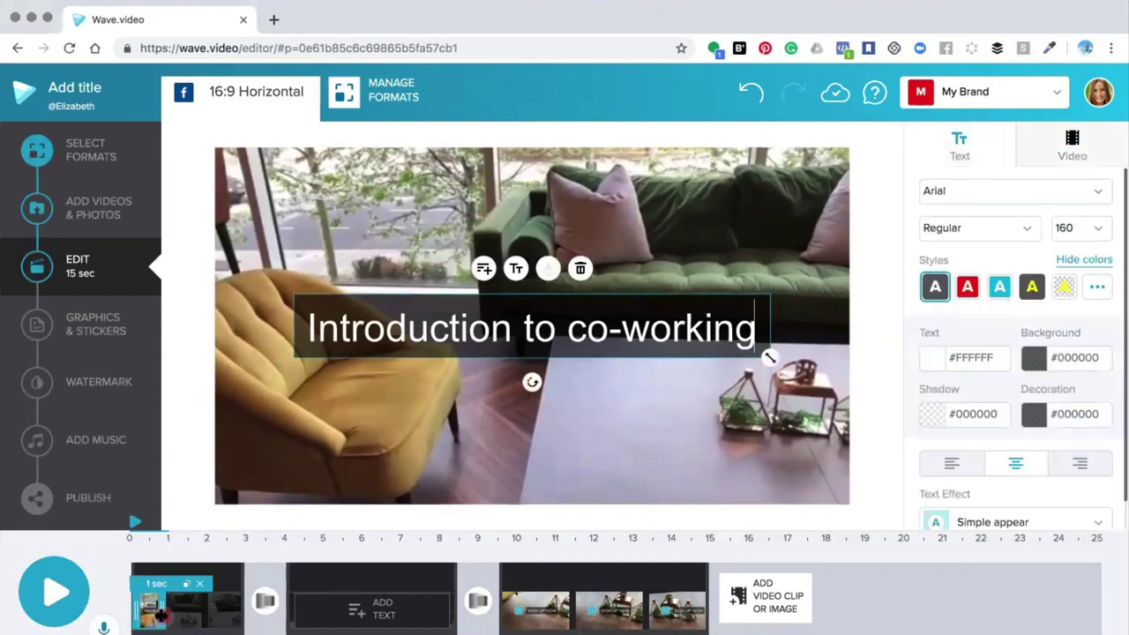
Stretch the co-working title across the full 3-second clip, preview it, and add a title to clip two.
left_click_drag(158, 618, 246, 613)
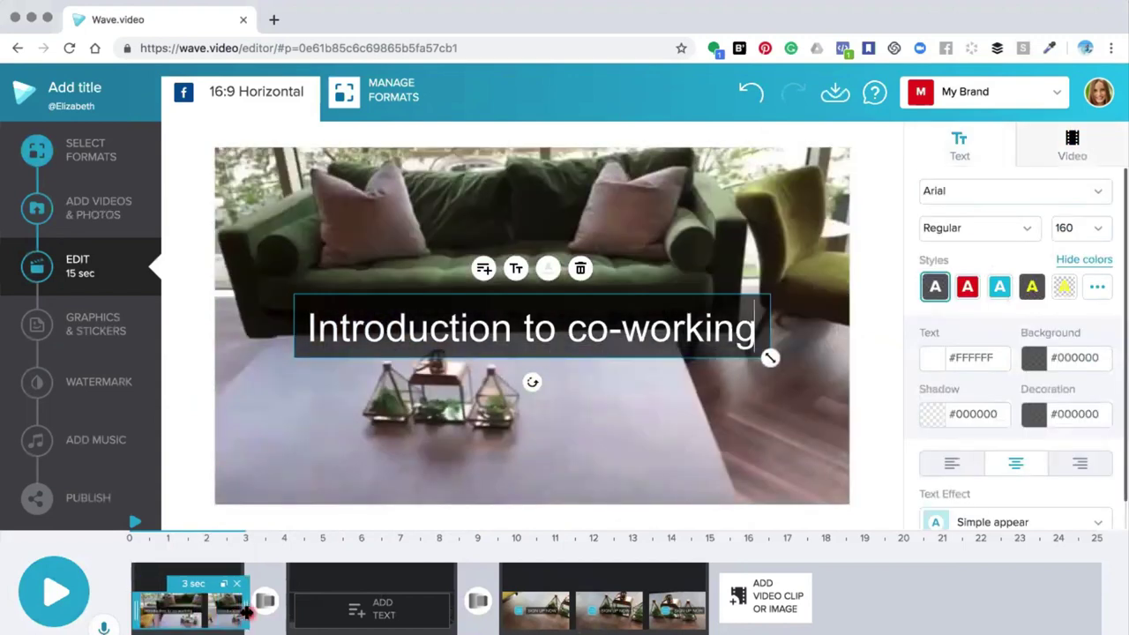
left_click(134, 526)
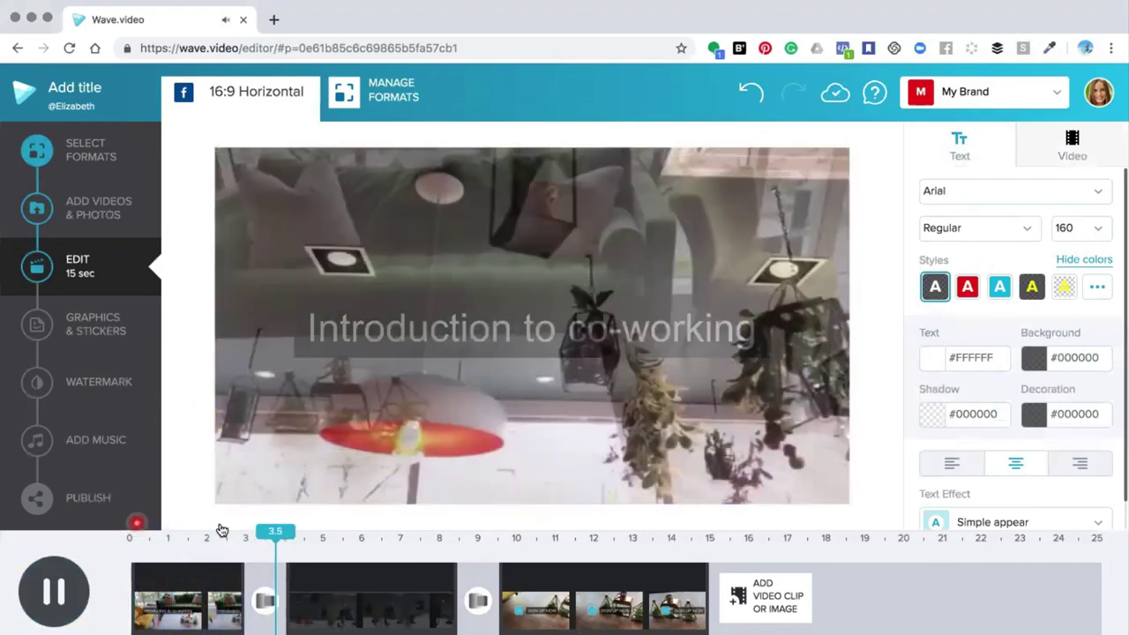
left_click(353, 580)
left_click(366, 609)
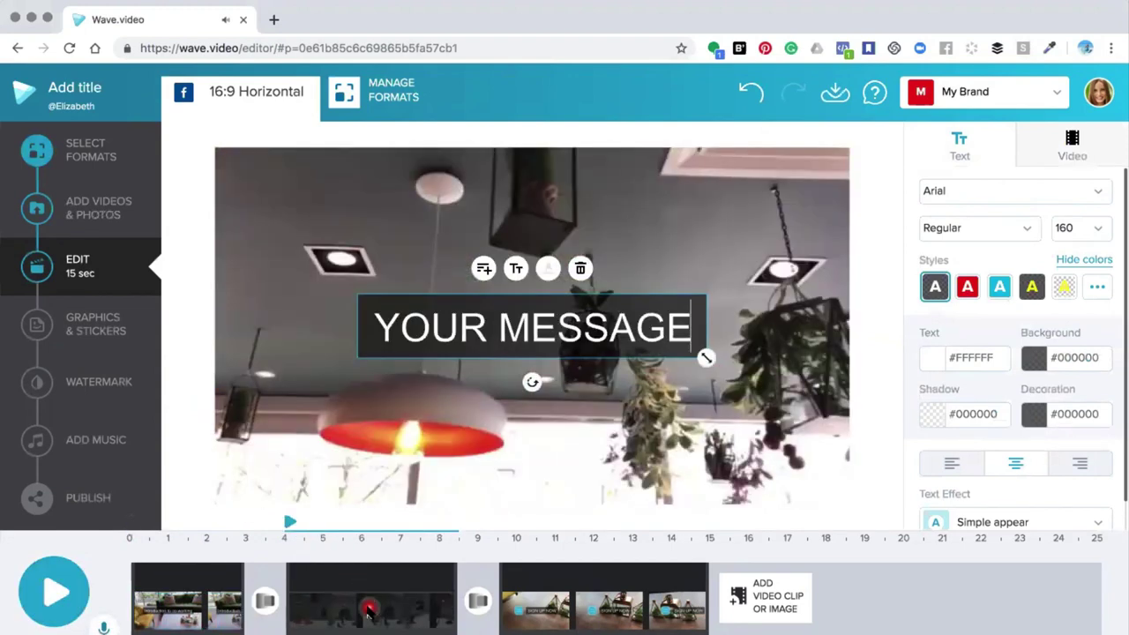
Replace the YOUR MESSAGE placeholder with 'Pretty Ceiling Art' and bring up the third clip's settings.
left_click(377, 331)
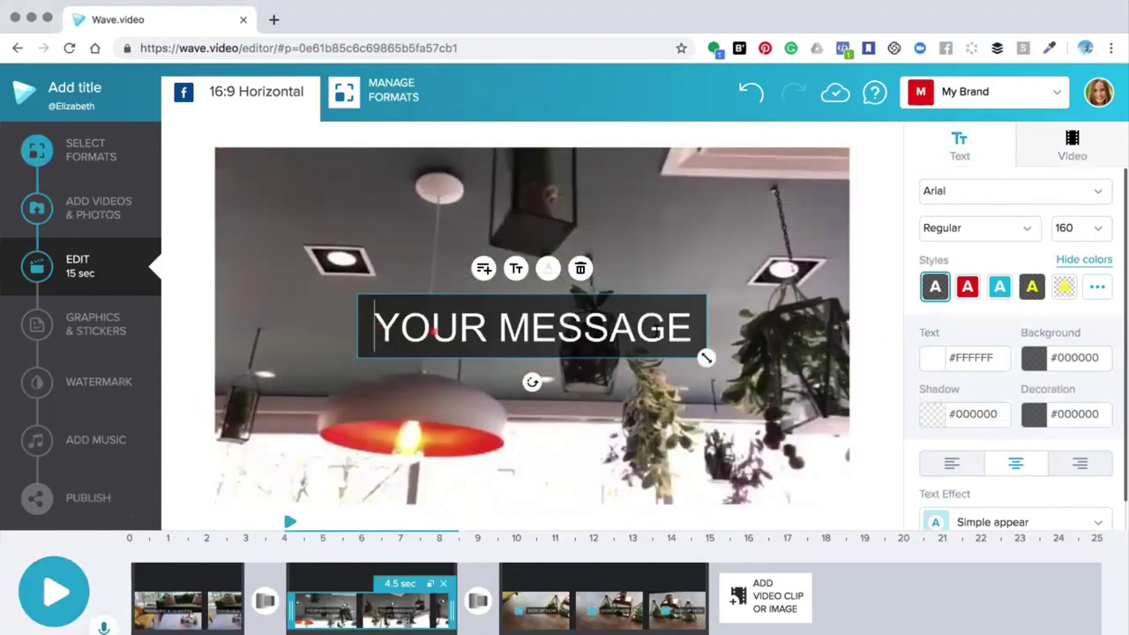
left_click_drag(433, 332, 694, 331)
type("Pr")
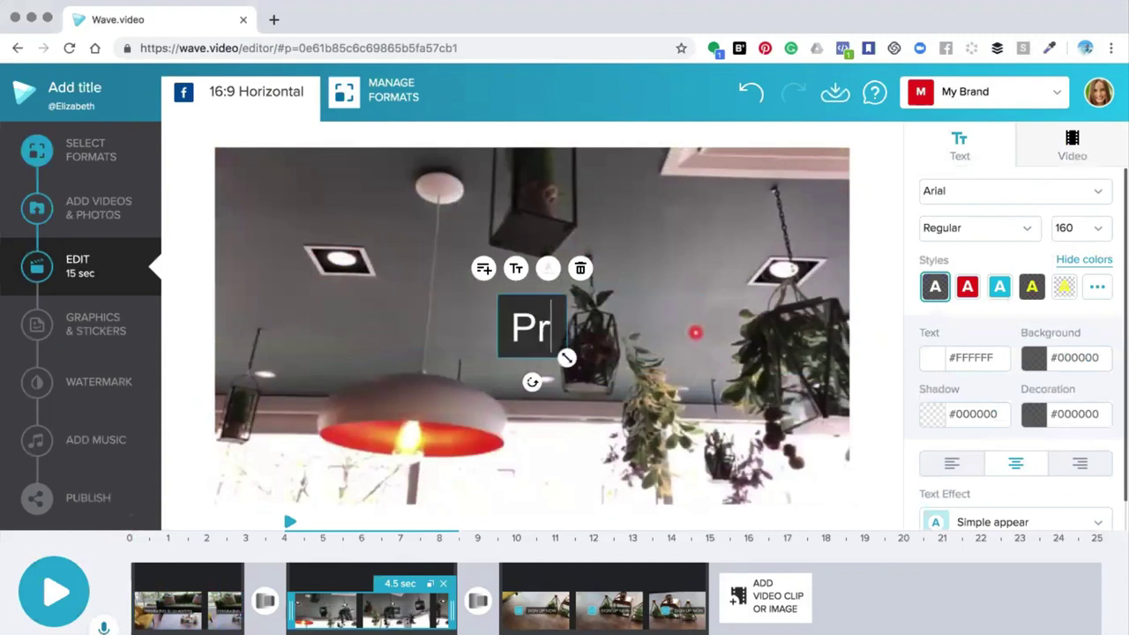
type("etty Ceili")
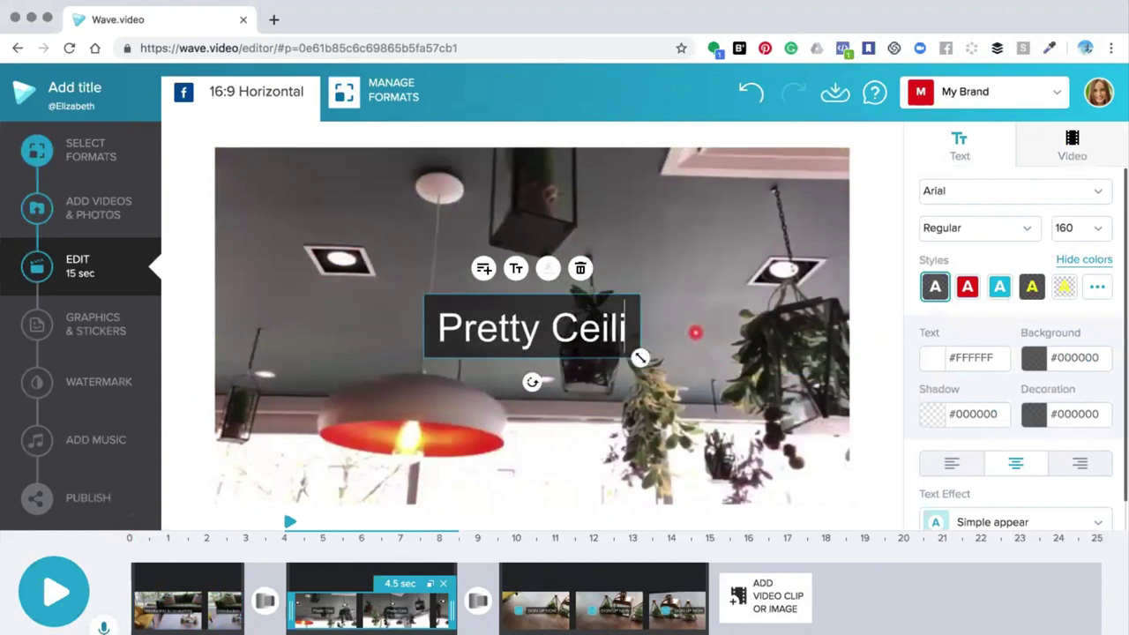
type("ng Art")
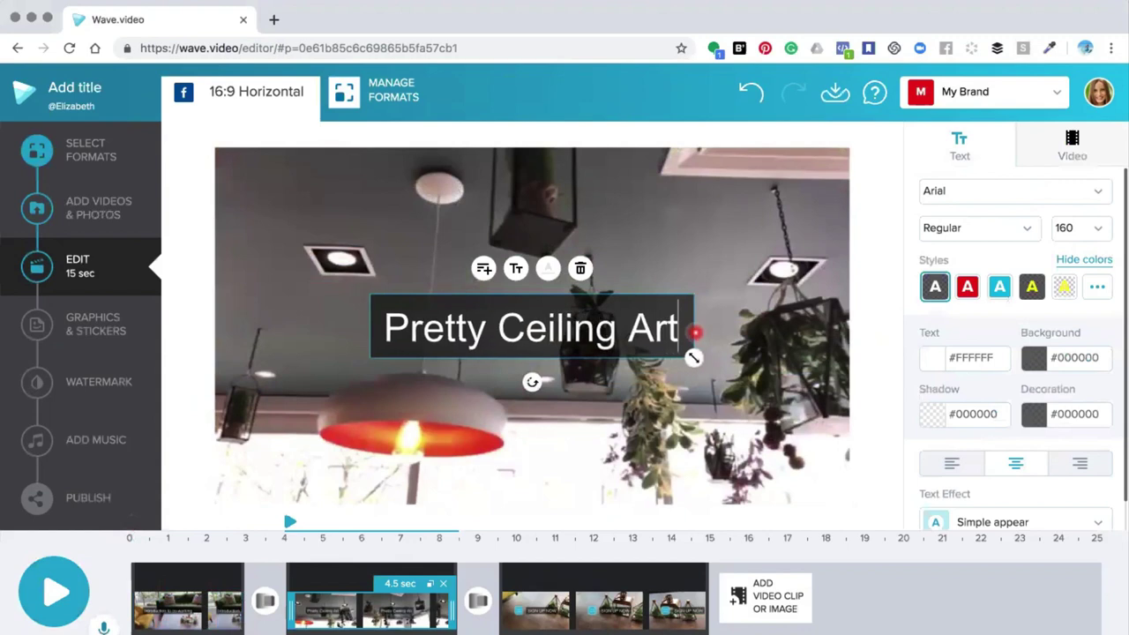
left_click(632, 578)
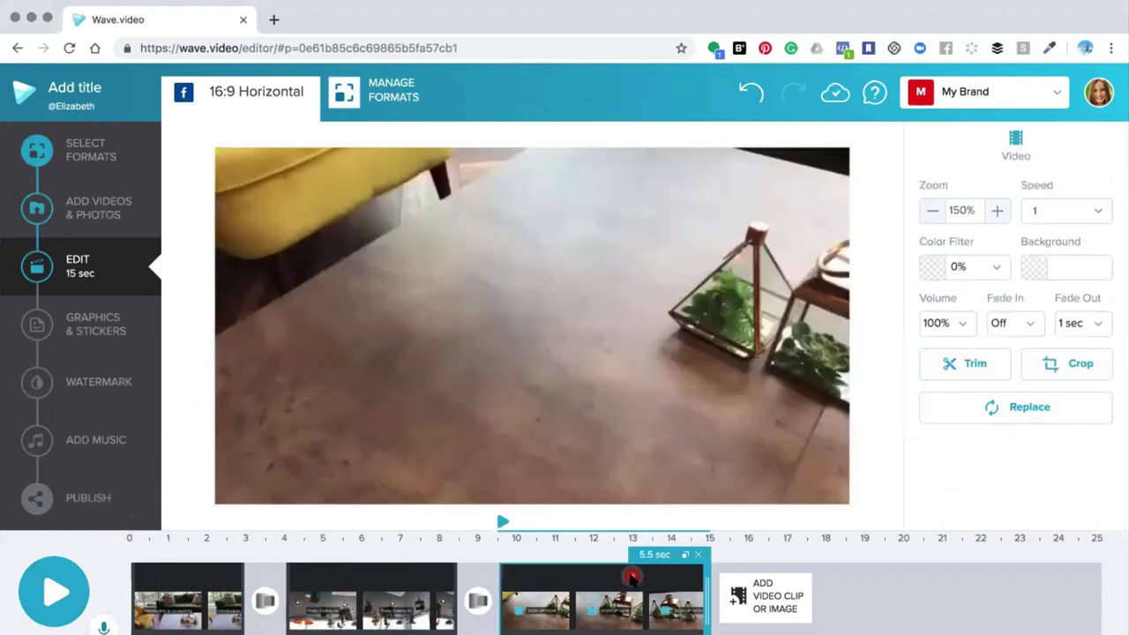
left_click(552, 615)
Change the third clip's SIGN UP NOW call-to-action text to 'Join Now'.
left_click(451, 331)
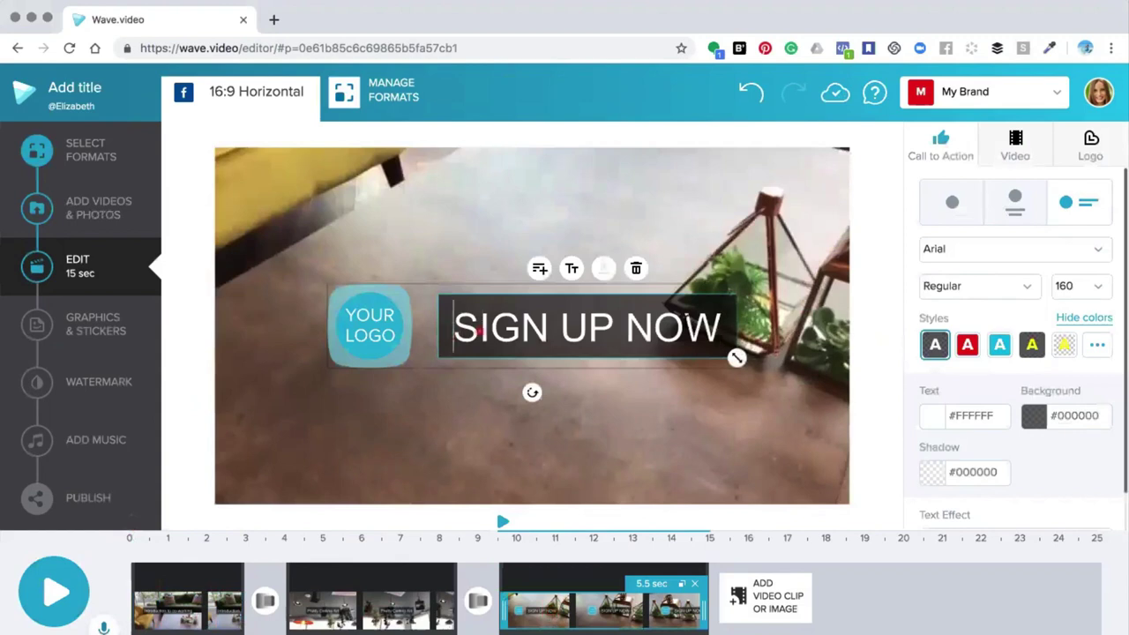
left_click_drag(616, 322, 742, 322)
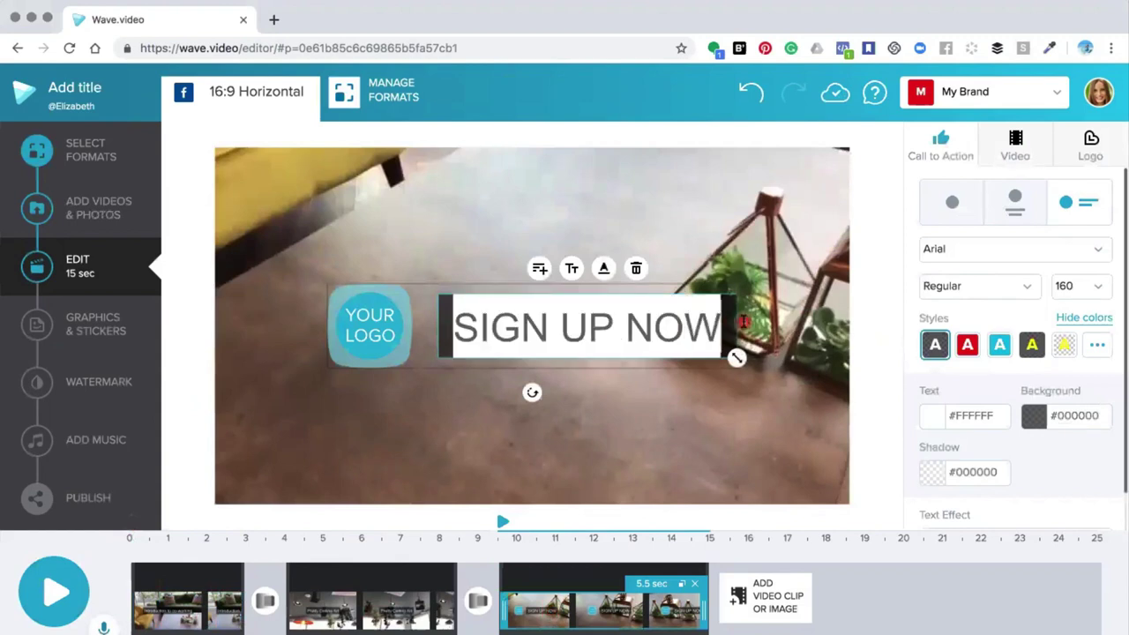
type("Join Now")
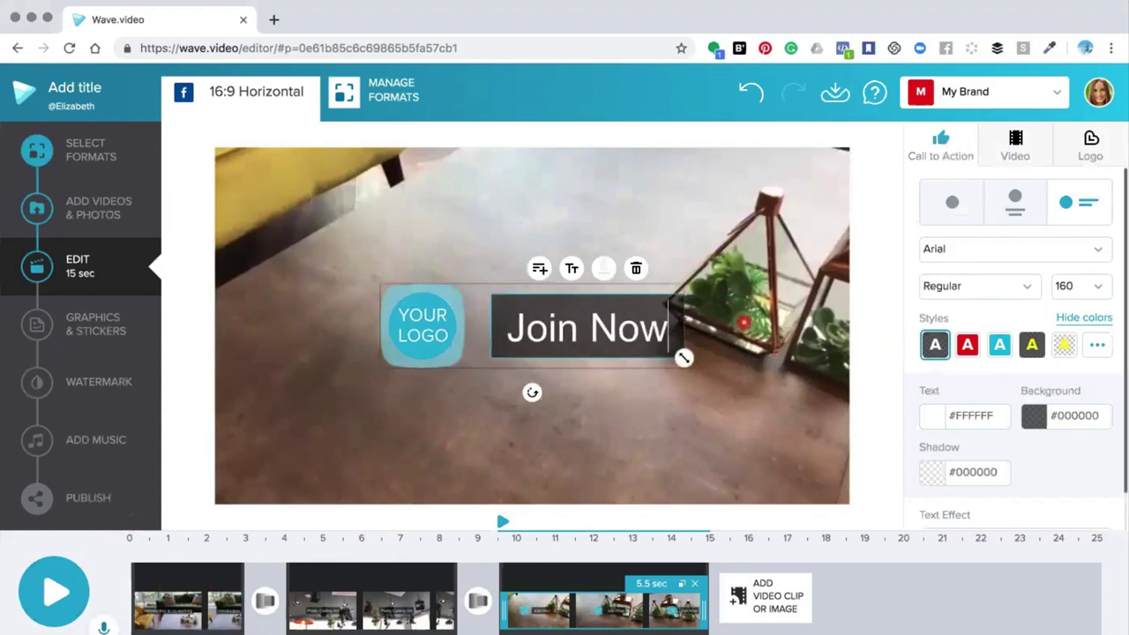
left_click(404, 327)
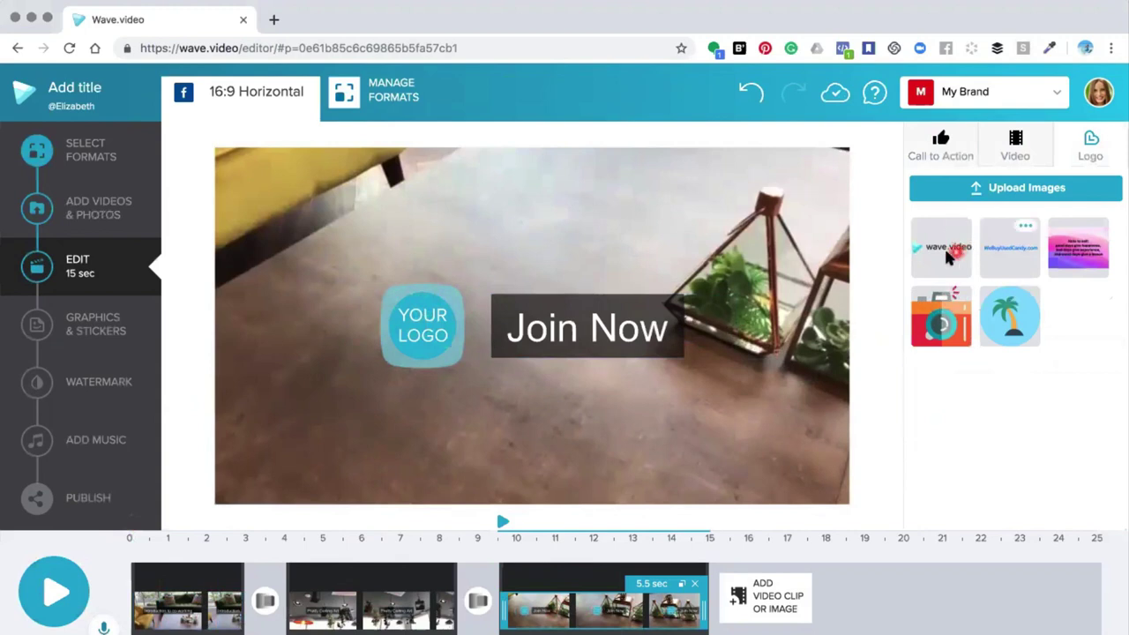
Swap the YOUR LOGO placeholder for the wave.video logo, aligned beside Join Now.
left_click(948, 256)
left_click(447, 325)
left_click(424, 325)
mouse_move(425, 326)
left_mouse_down()
mouse_move(432, 290)
mouse_move(427, 324)
mouse_move(313, 379)
left_mouse_up()
left_click(385, 336)
Enlarge the logo slightly, nudge it upward, and preview the montage.
left_click(359, 337)
left_click_drag(359, 339, 360, 326)
left_click(377, 336)
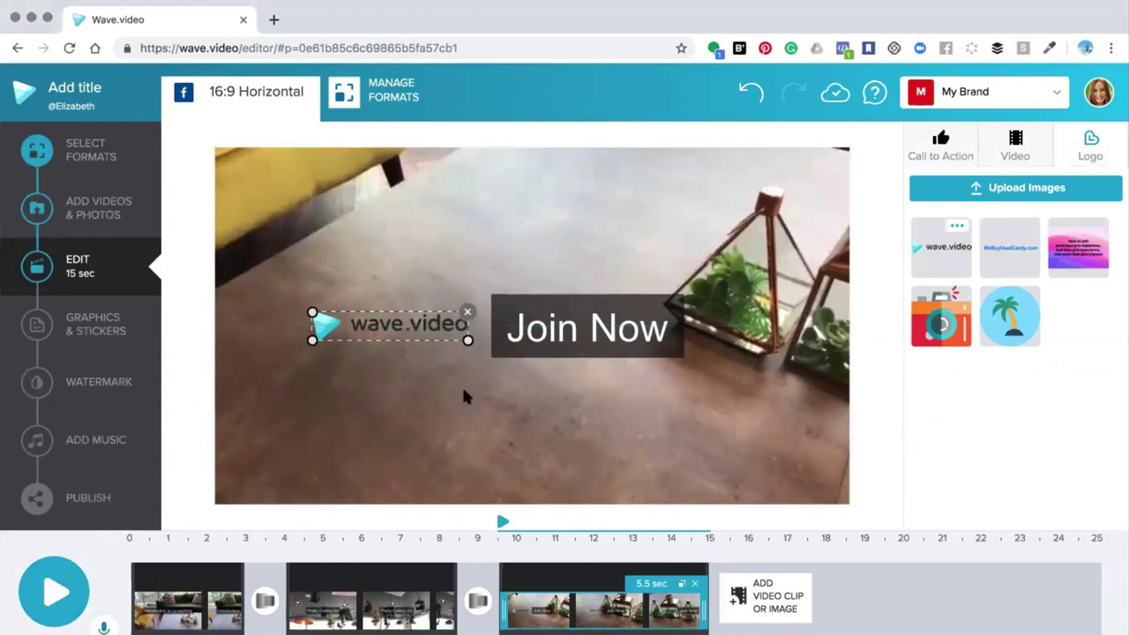
left_click(58, 595)
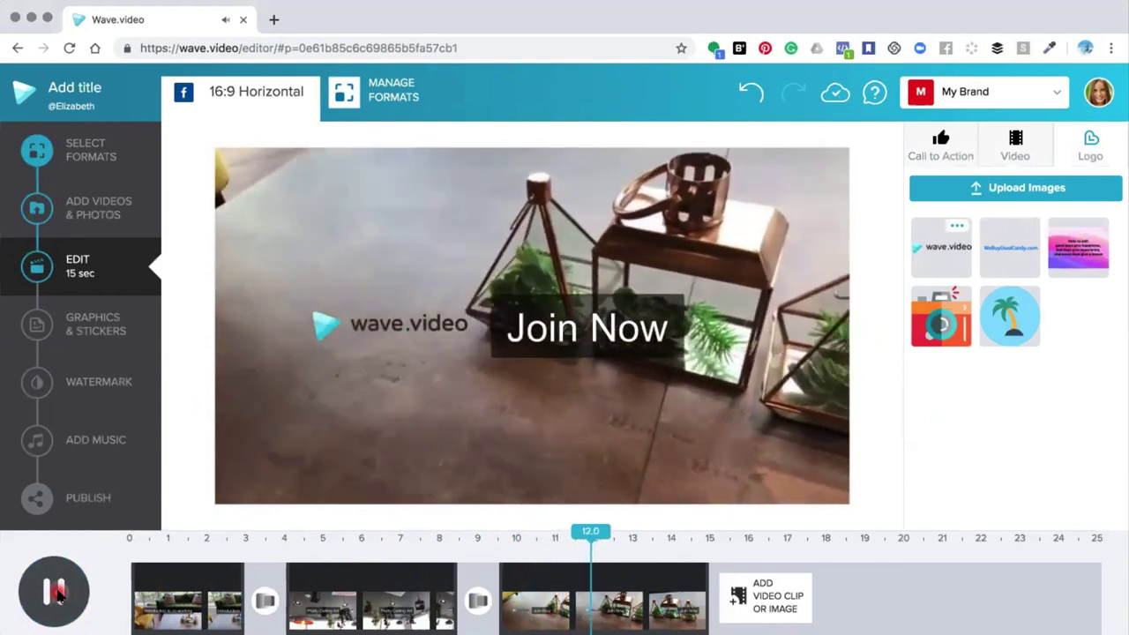
Set the transition between the first two clips to None and preview the 14-second montage.
left_click(55, 593)
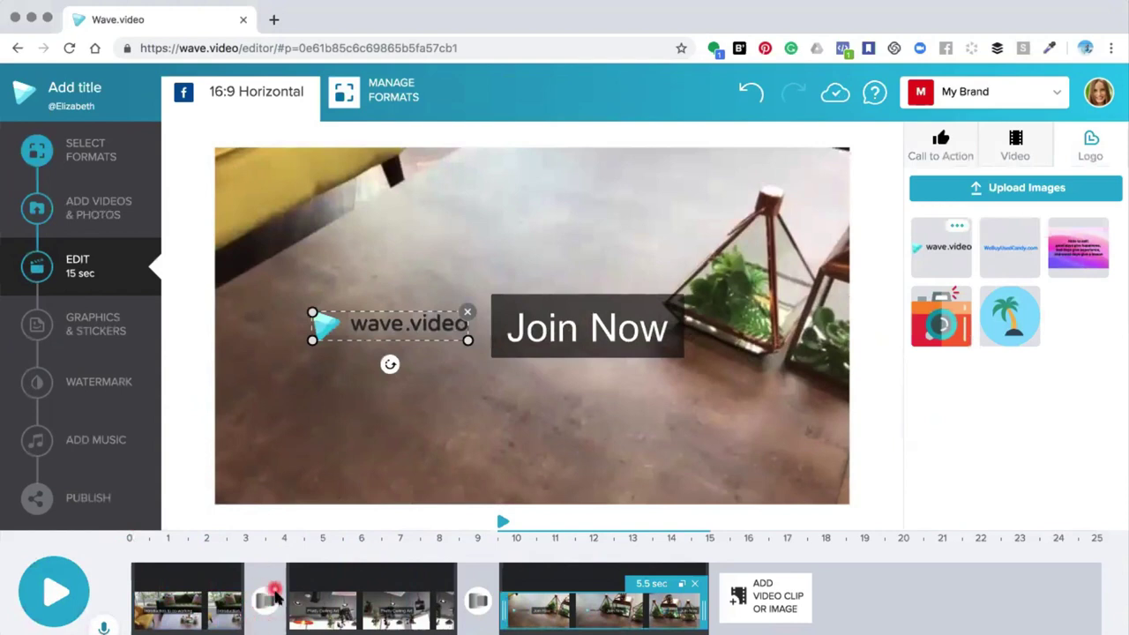
left_click(265, 604)
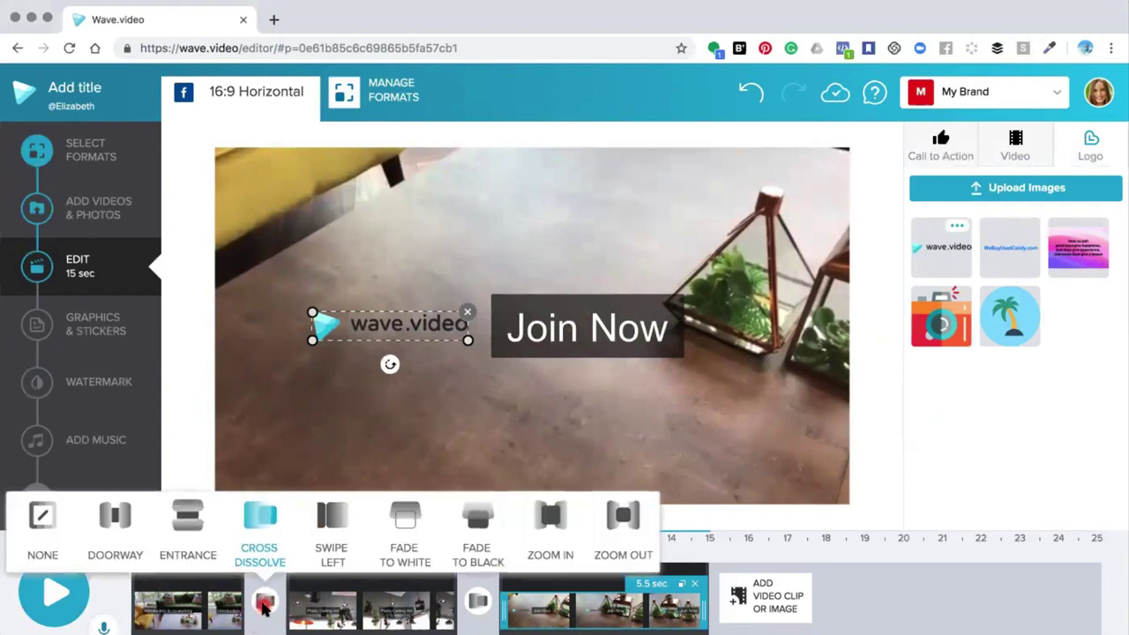
left_click(41, 516)
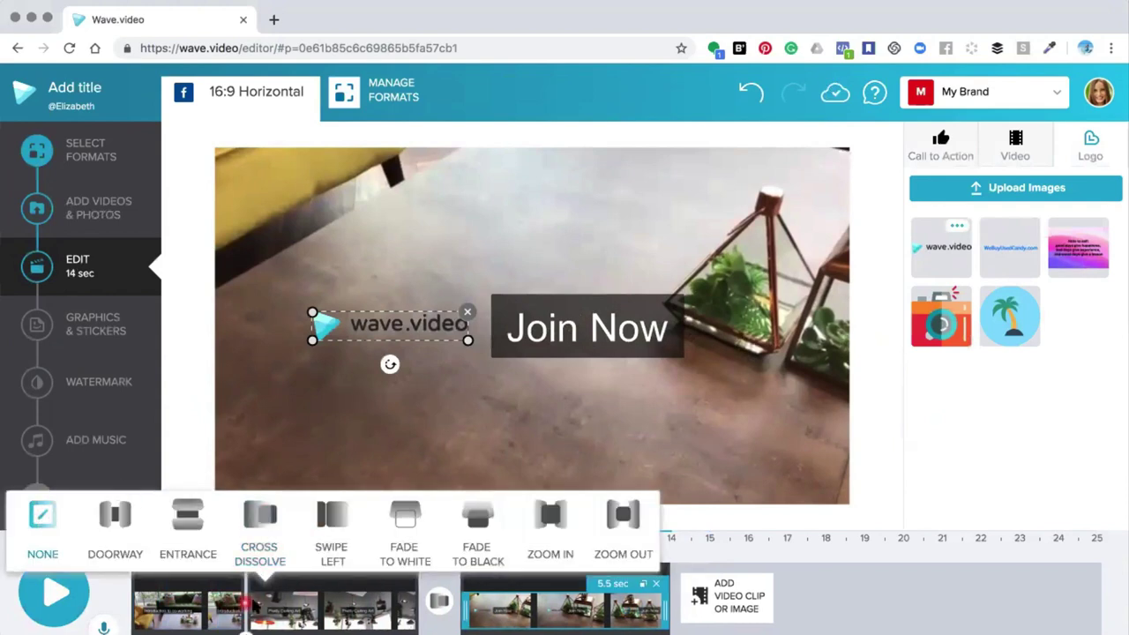
left_click(53, 596)
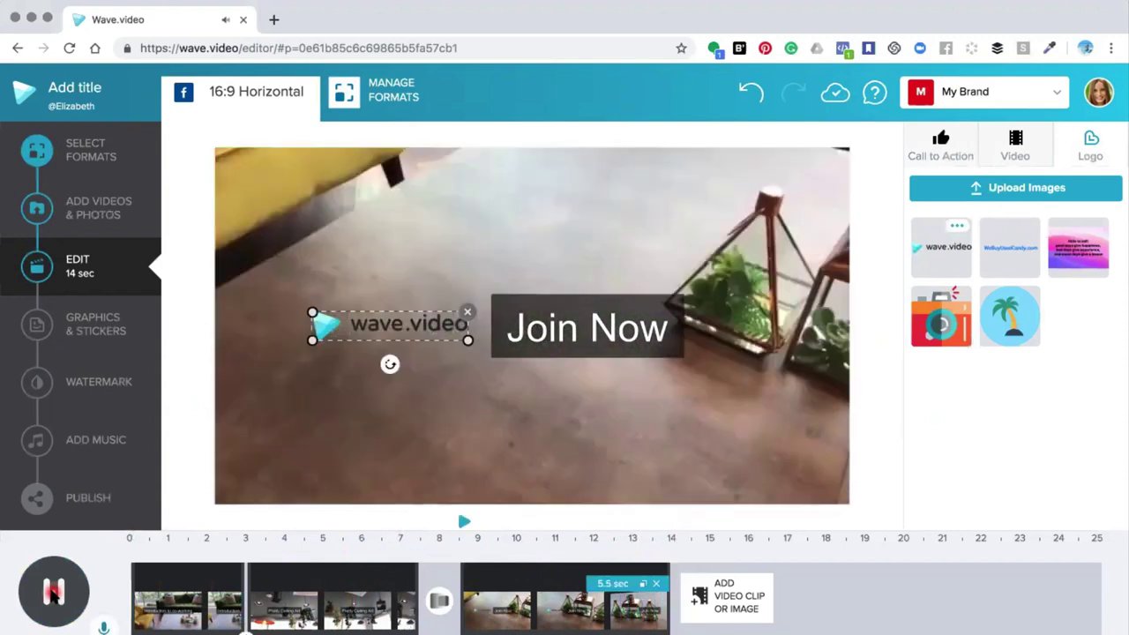
left_click(53, 595)
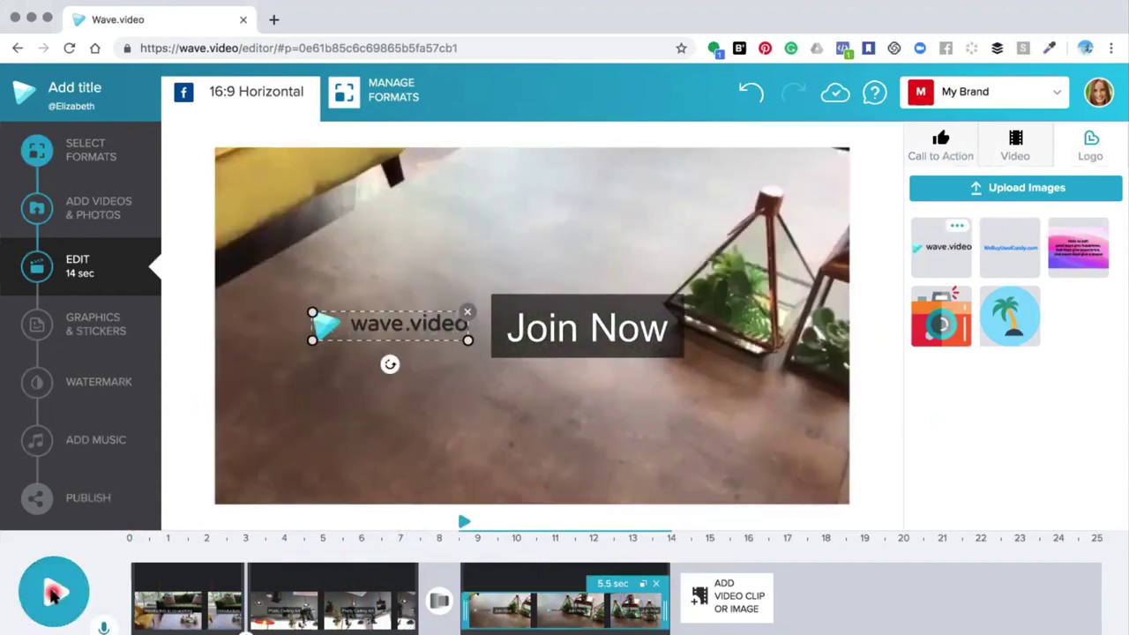
Browse the Graphics & Stickers, Giphy and Watermark panels, ending in the music library.
left_click(74, 324)
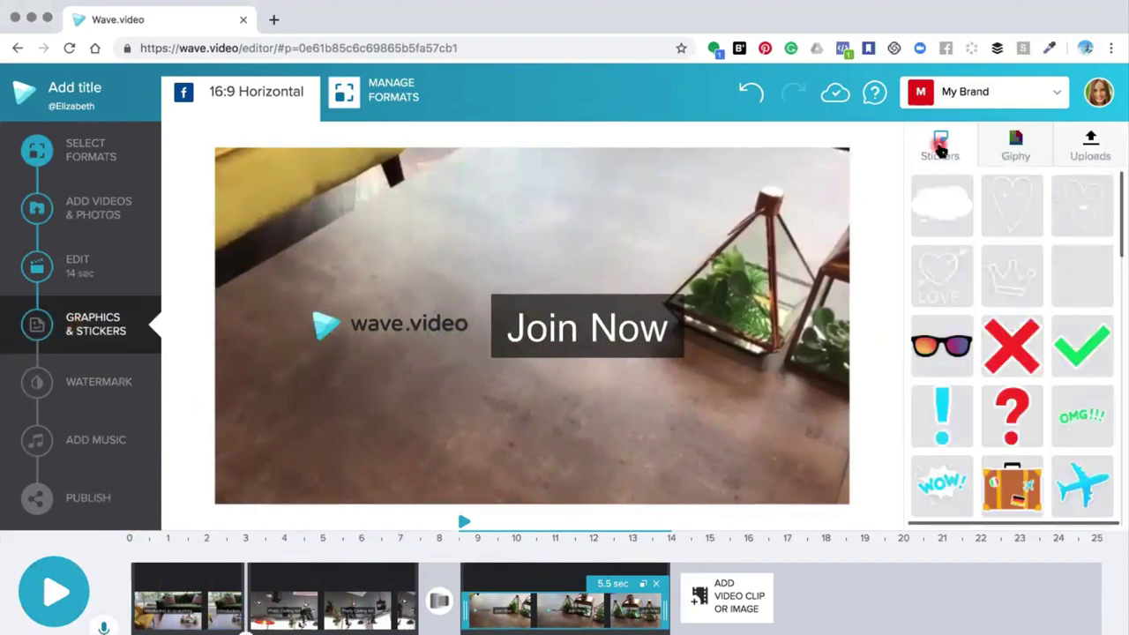
left_click(1018, 151)
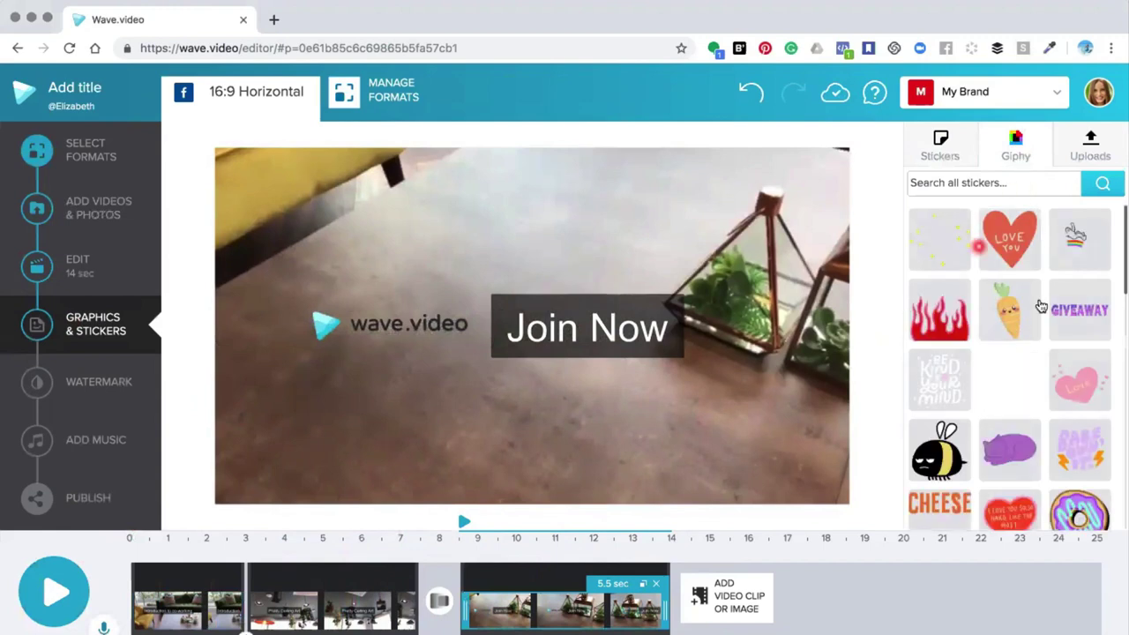
left_click(77, 388)
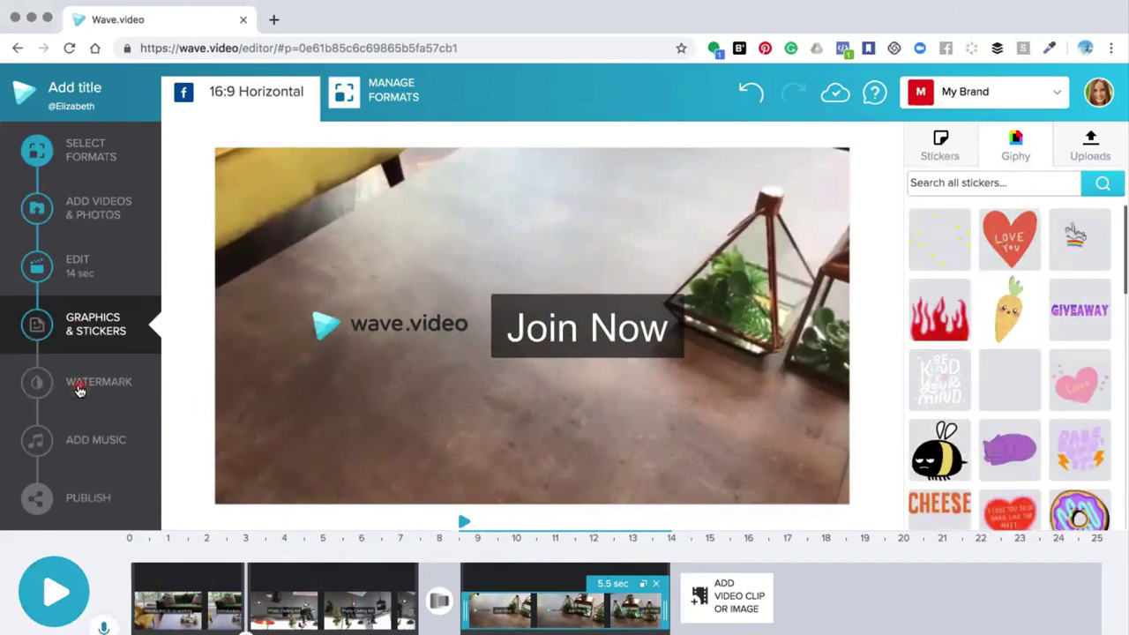
left_click(78, 440)
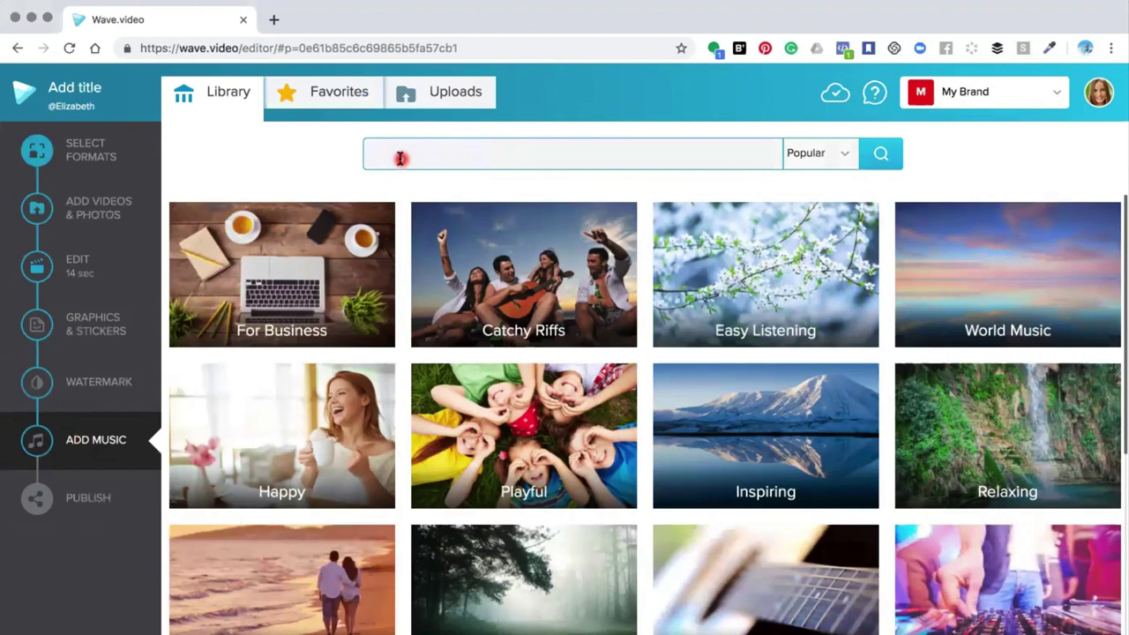
Search music for 'wor', preview Work to Do [instrumental], and add it as background music.
type("working")
key("Return")
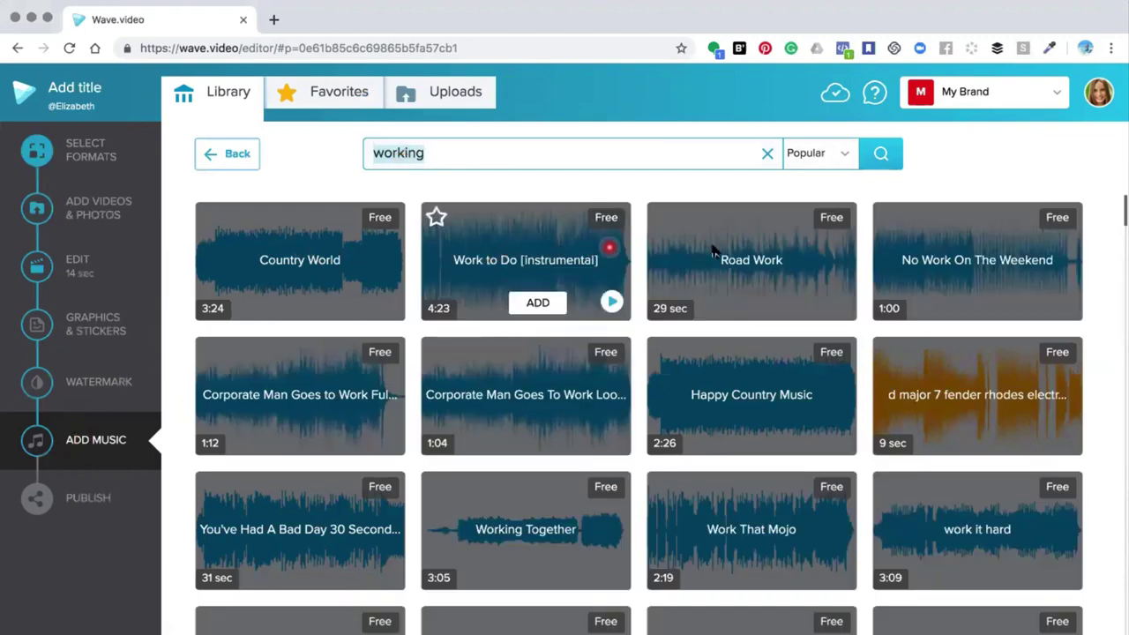
left_click(610, 301)
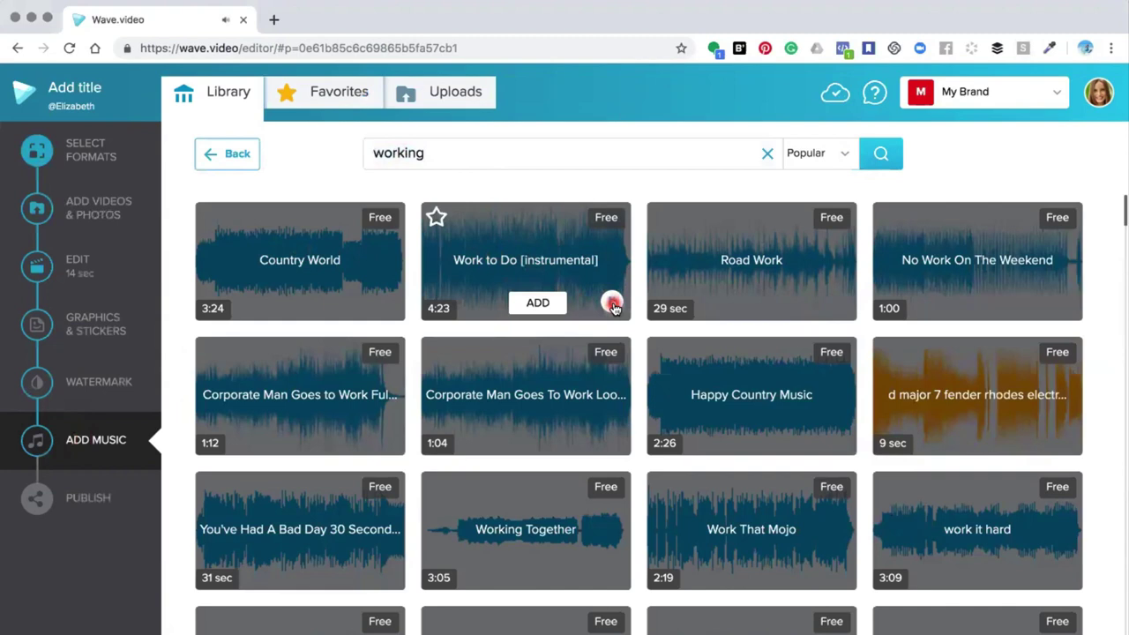
left_click(535, 304)
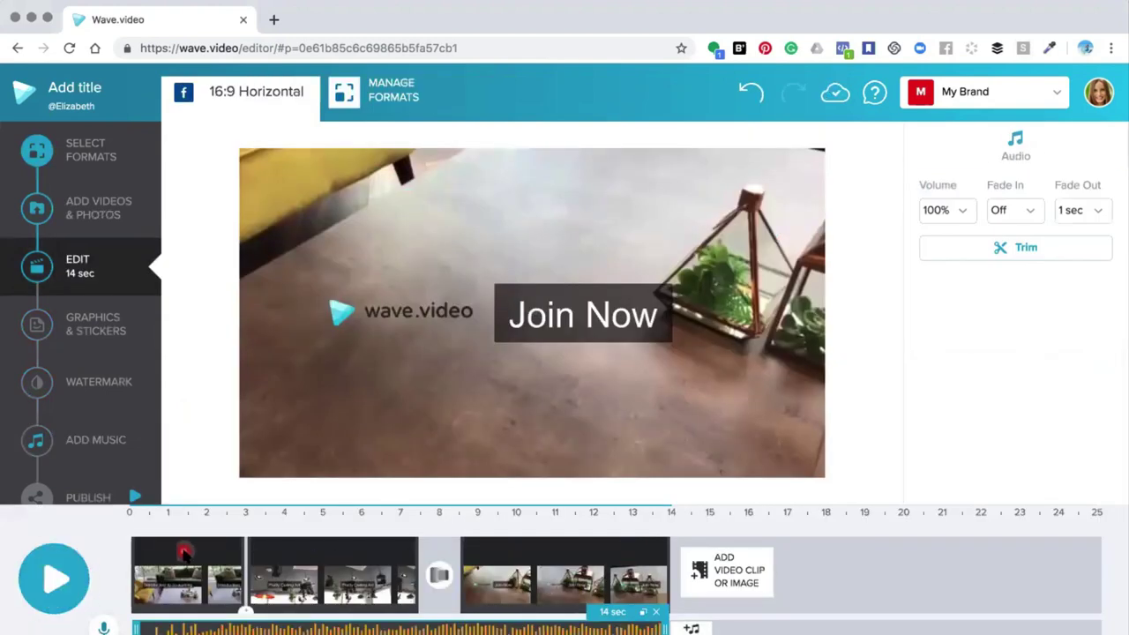
Go to the Publish page showing download and sharing options.
mouse_move(668, 538)
left_mouse_down()
mouse_move(565, 546)
mouse_move(585, 551)
mouse_move(603, 619)
mouse_move(573, 627)
mouse_move(590, 625)
left_mouse_up()
left_click(79, 499)
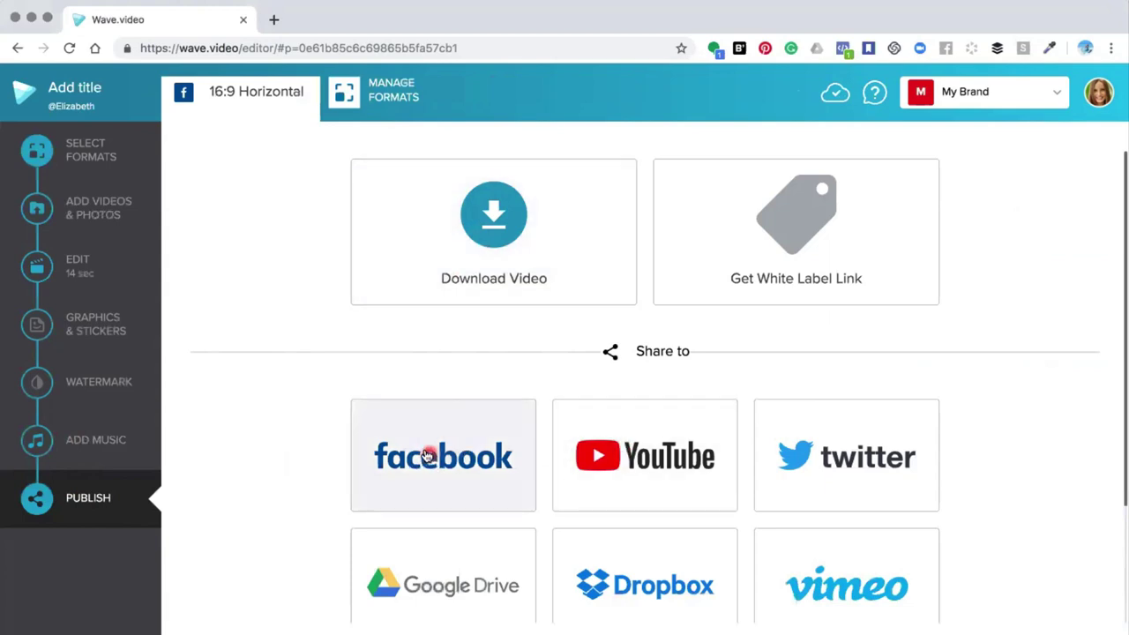
Render the video at 720p and download it as an MP4 file.
left_click(494, 242)
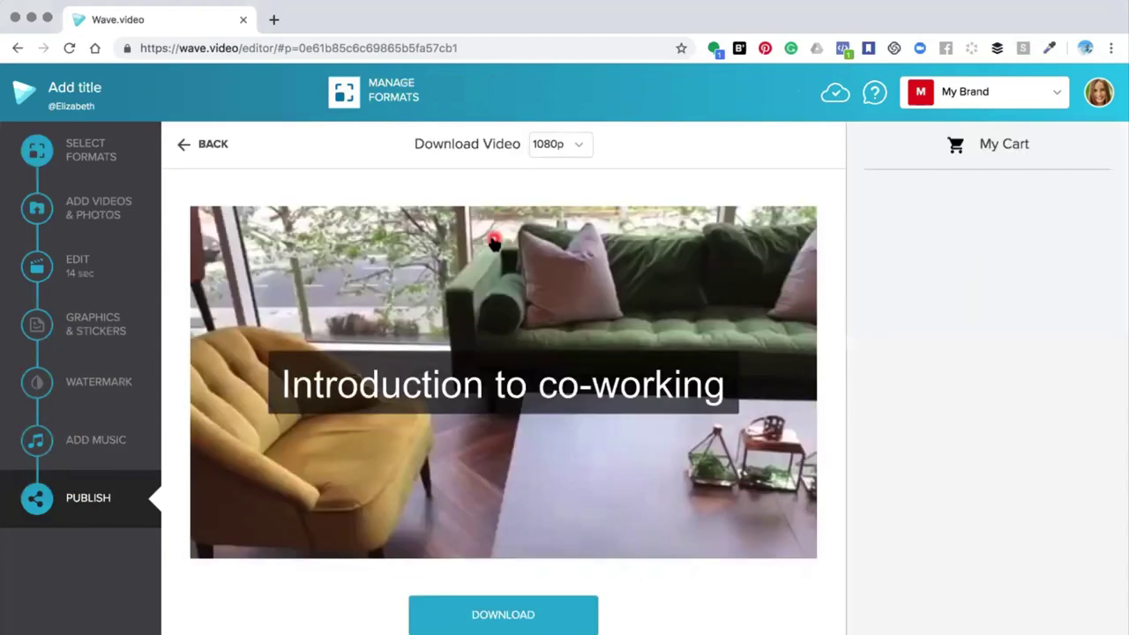
left_click(580, 145)
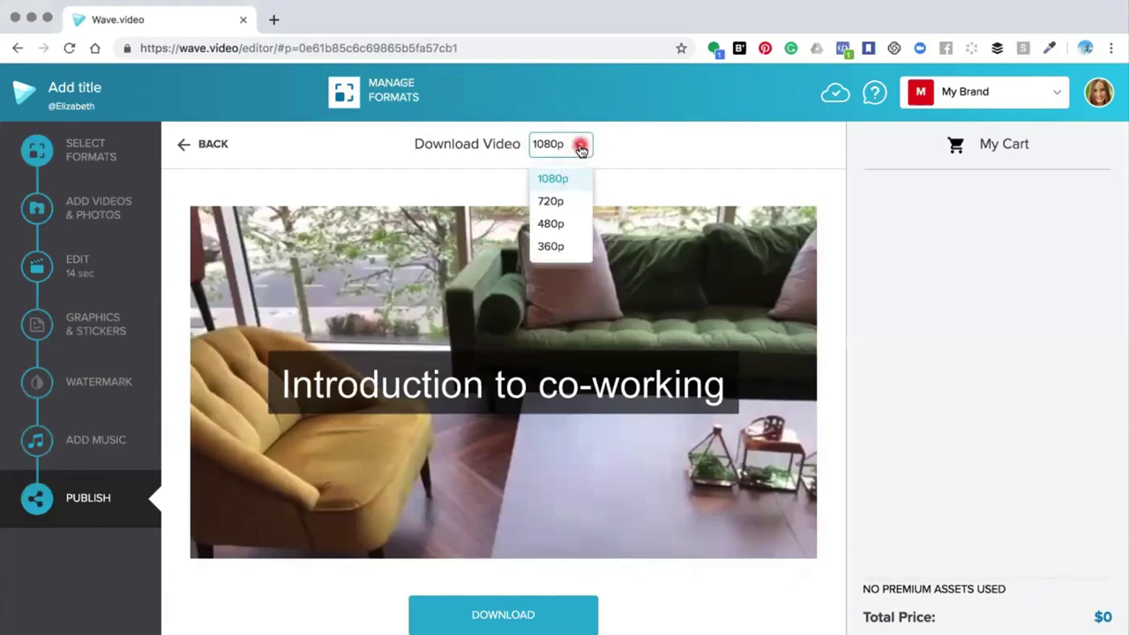
left_click(552, 203)
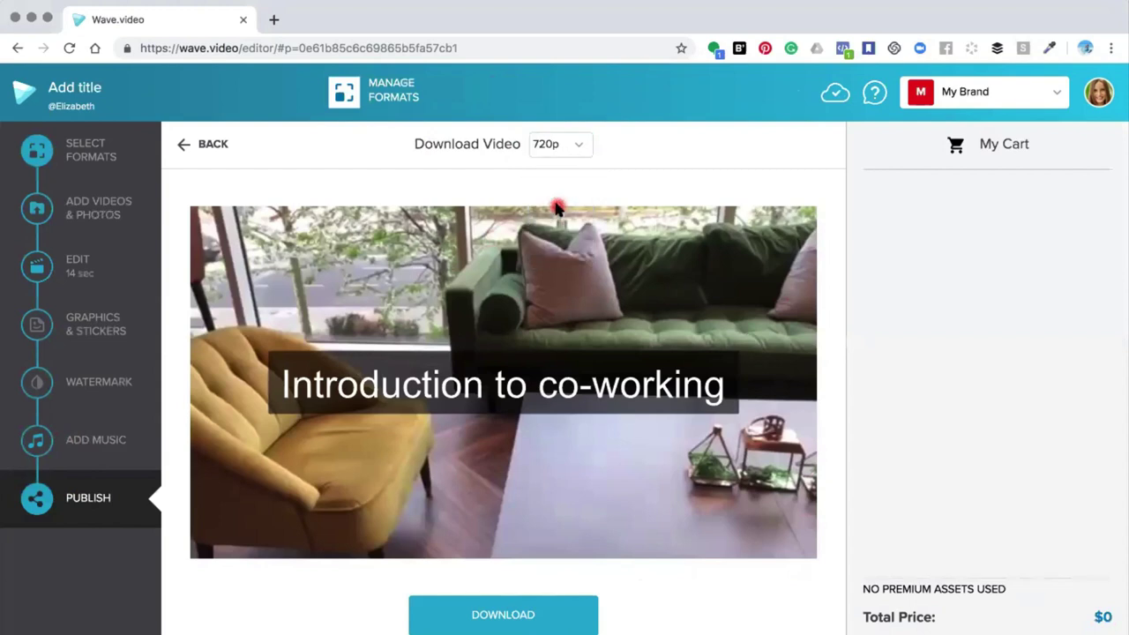
left_click(500, 617)
left_click(499, 617)
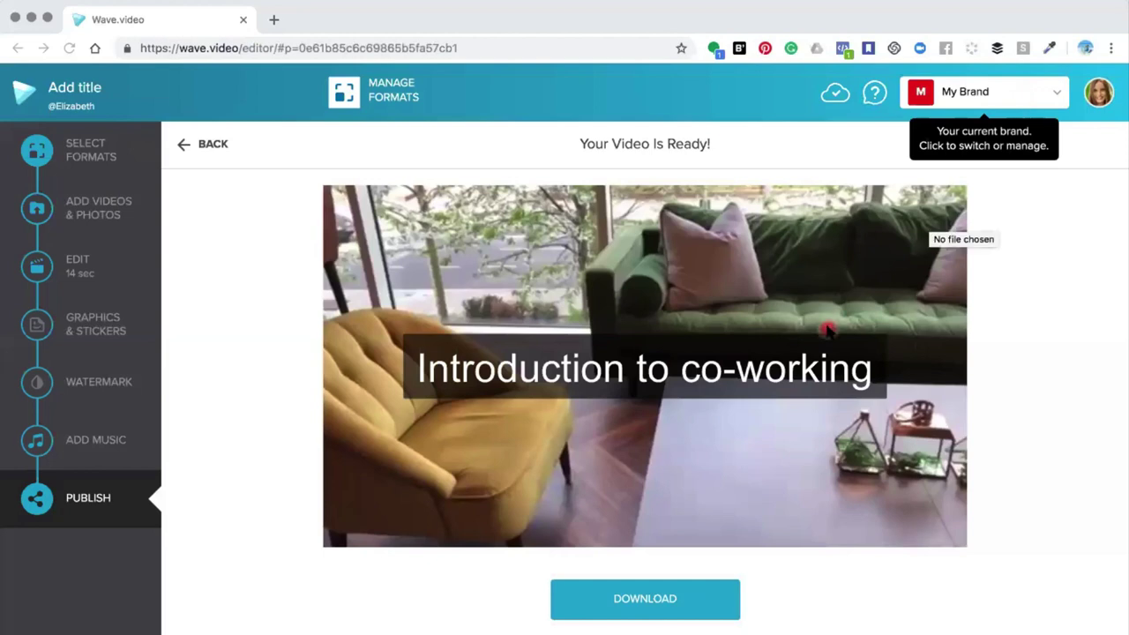
left_click(645, 599)
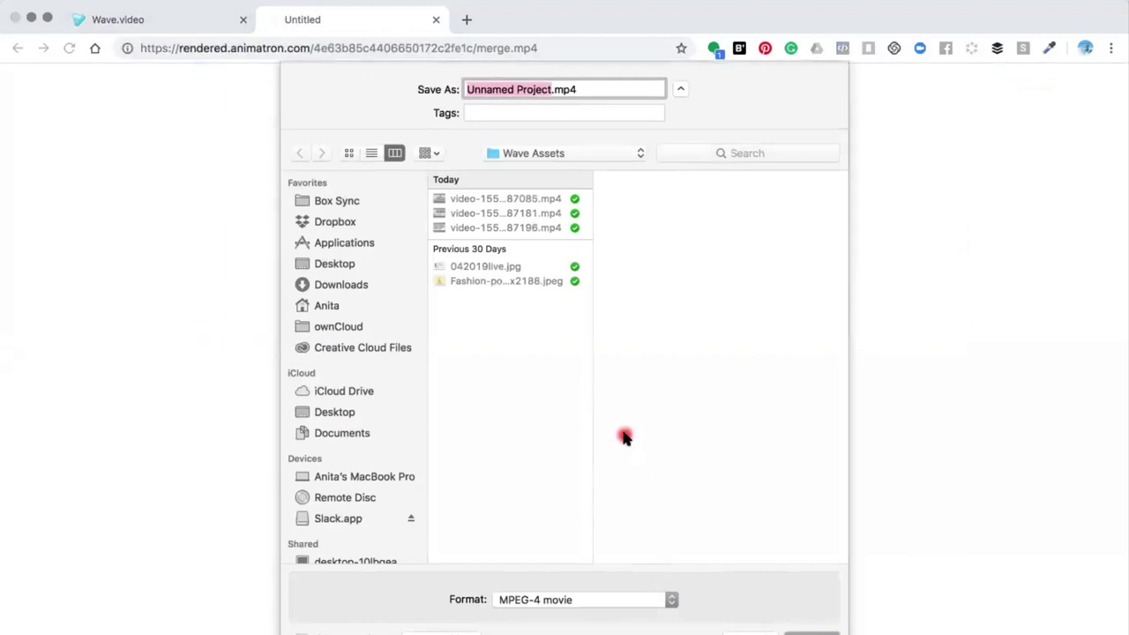
Save the montage as 'co working space.mp4' in the Wave Assets folder.
type("co working")
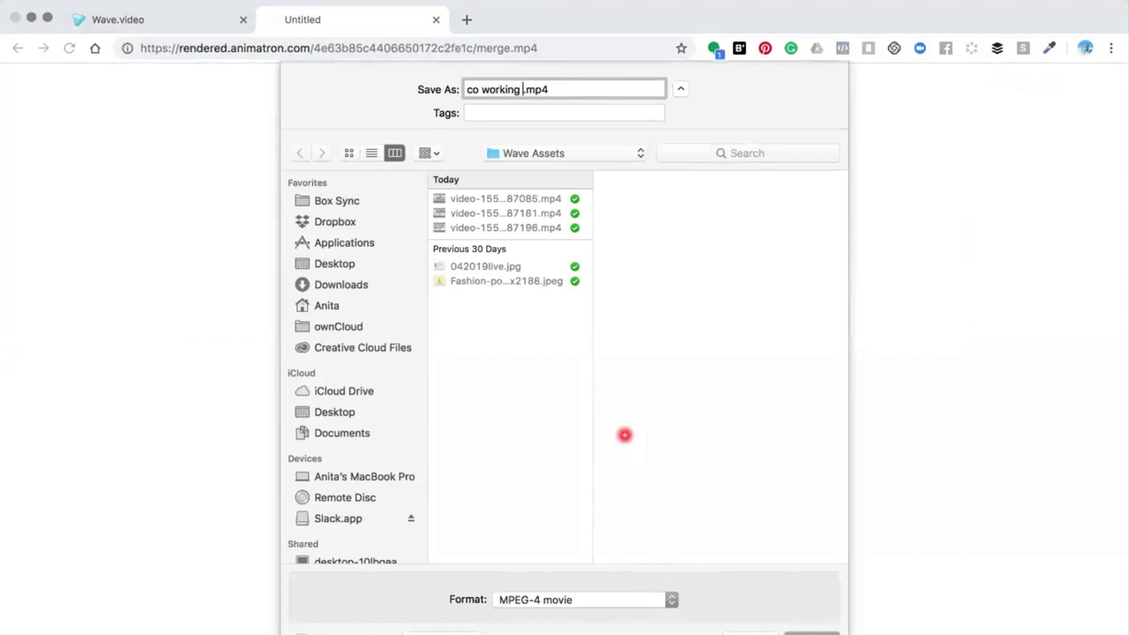
type(" space")
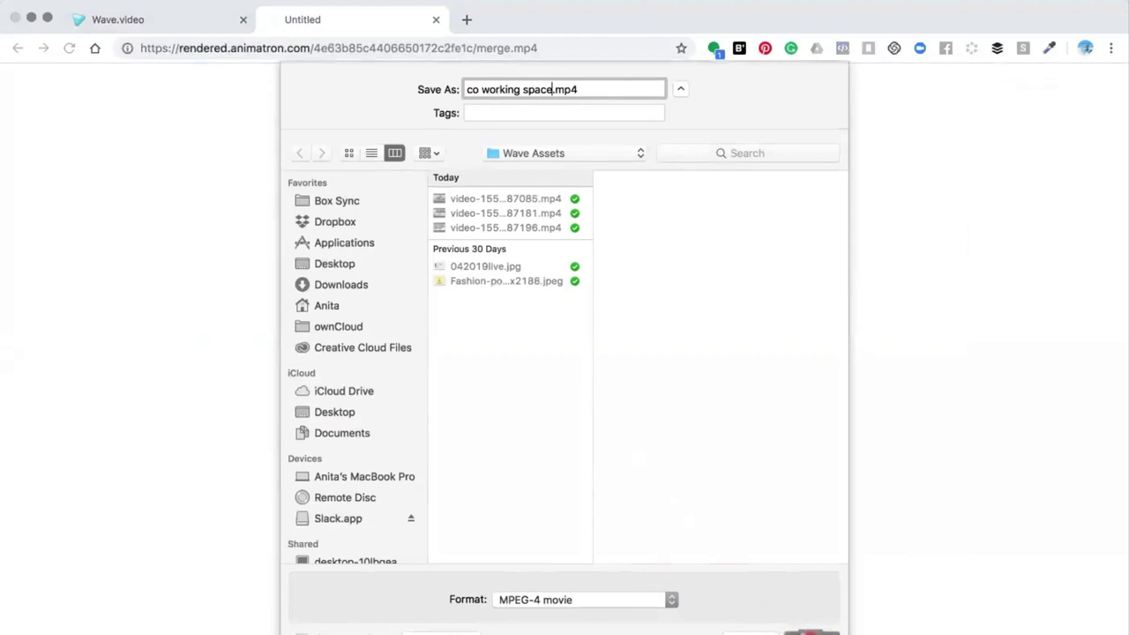
left_click(811, 632)
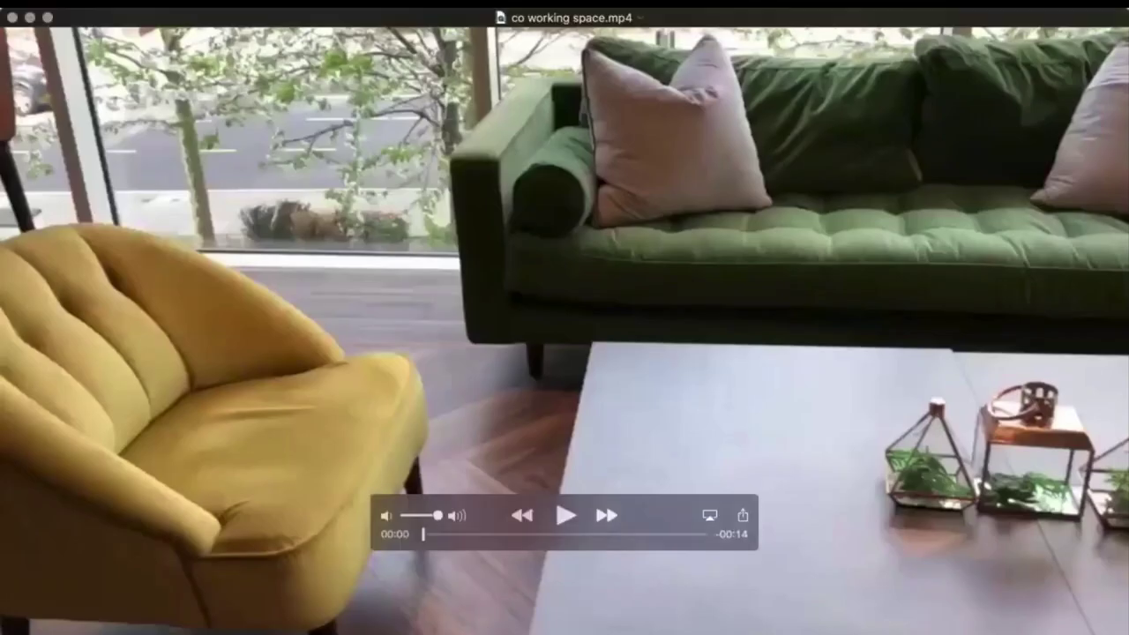
Play co working space.mp4 in QuickTime Player through the Join Now ending, then pause it.
left_click(564, 516)
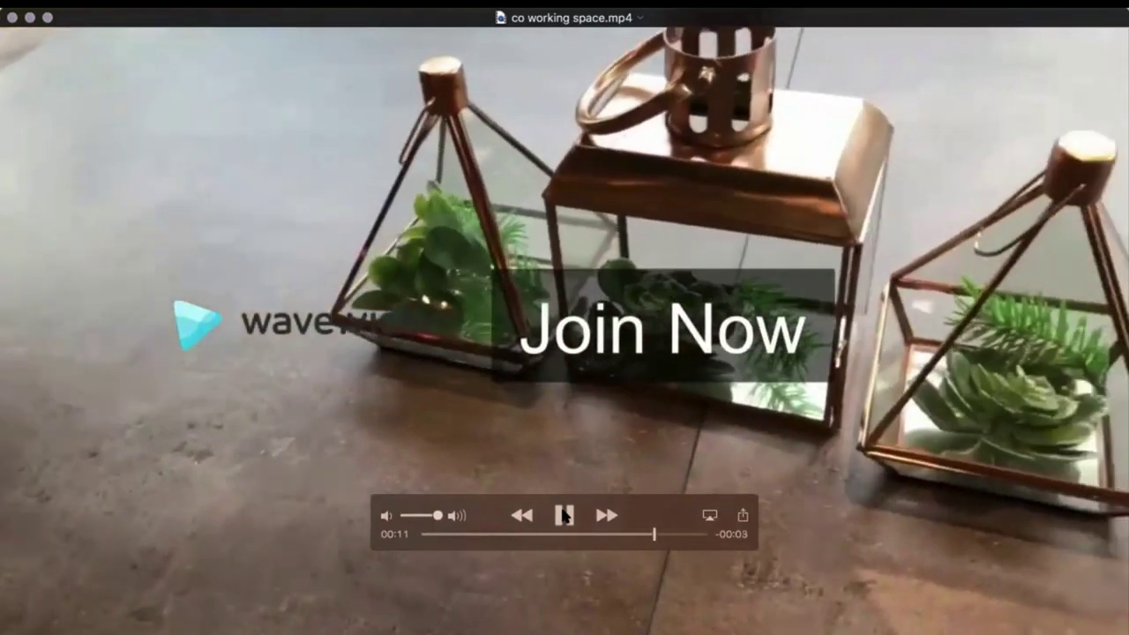
left_click(566, 515)
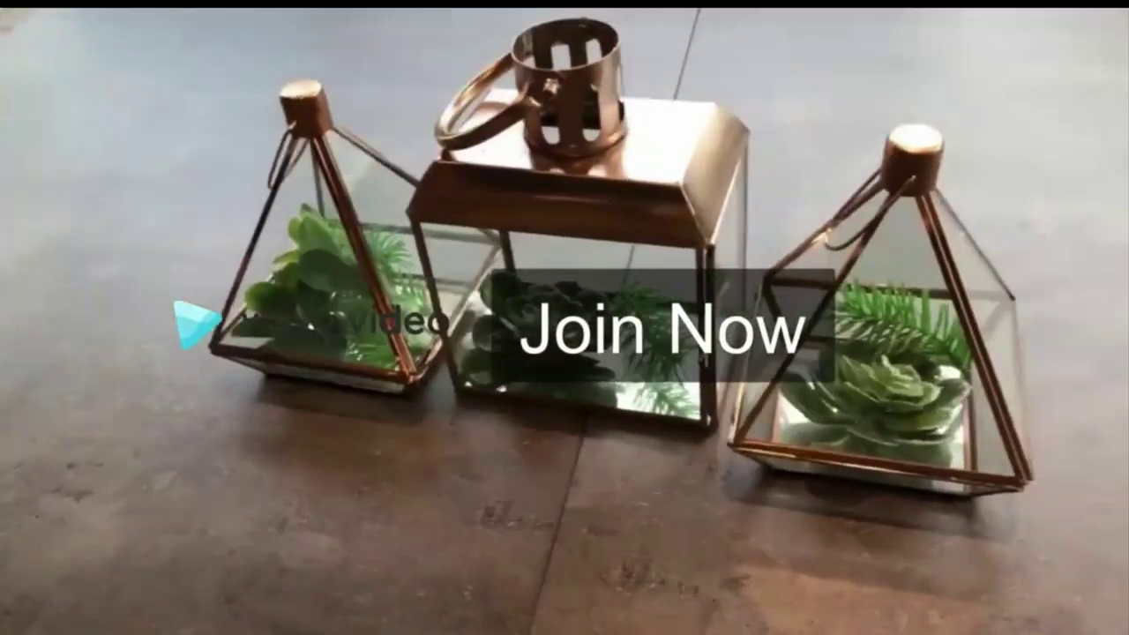